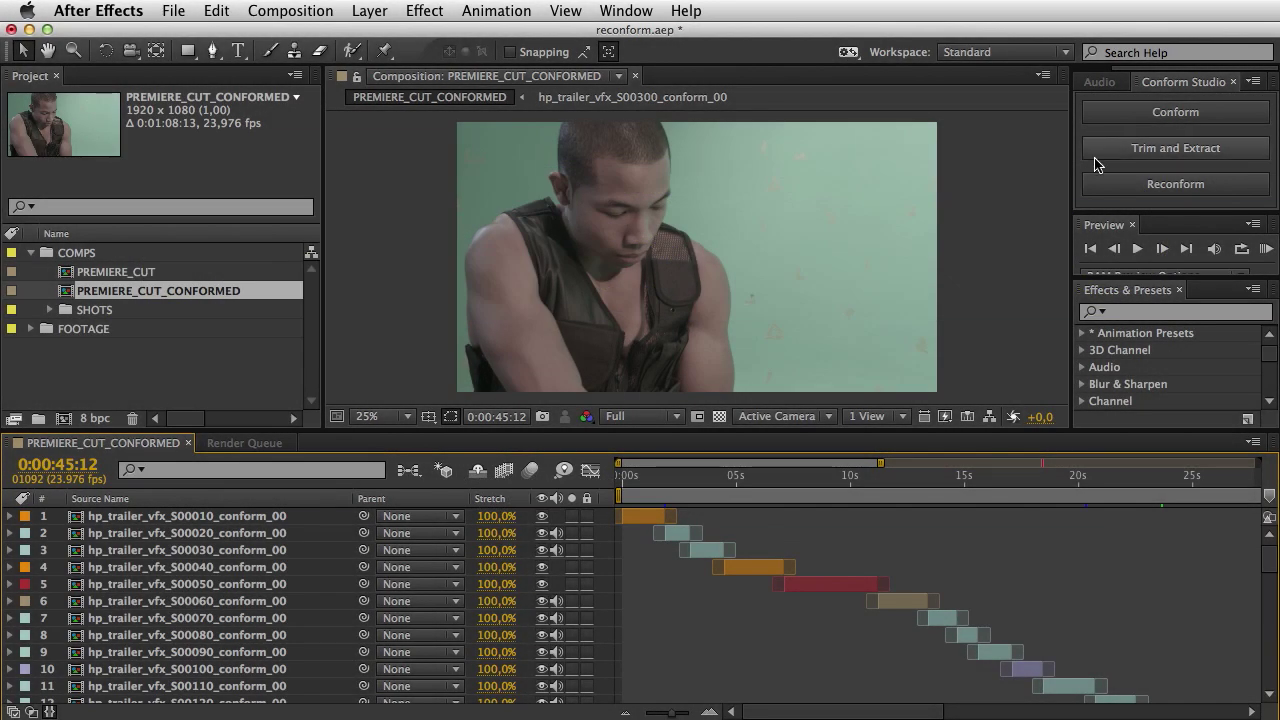
Step: Open the CS Reconform dialog from Conform Studio and move it clear of the composition
click(1150, 185)
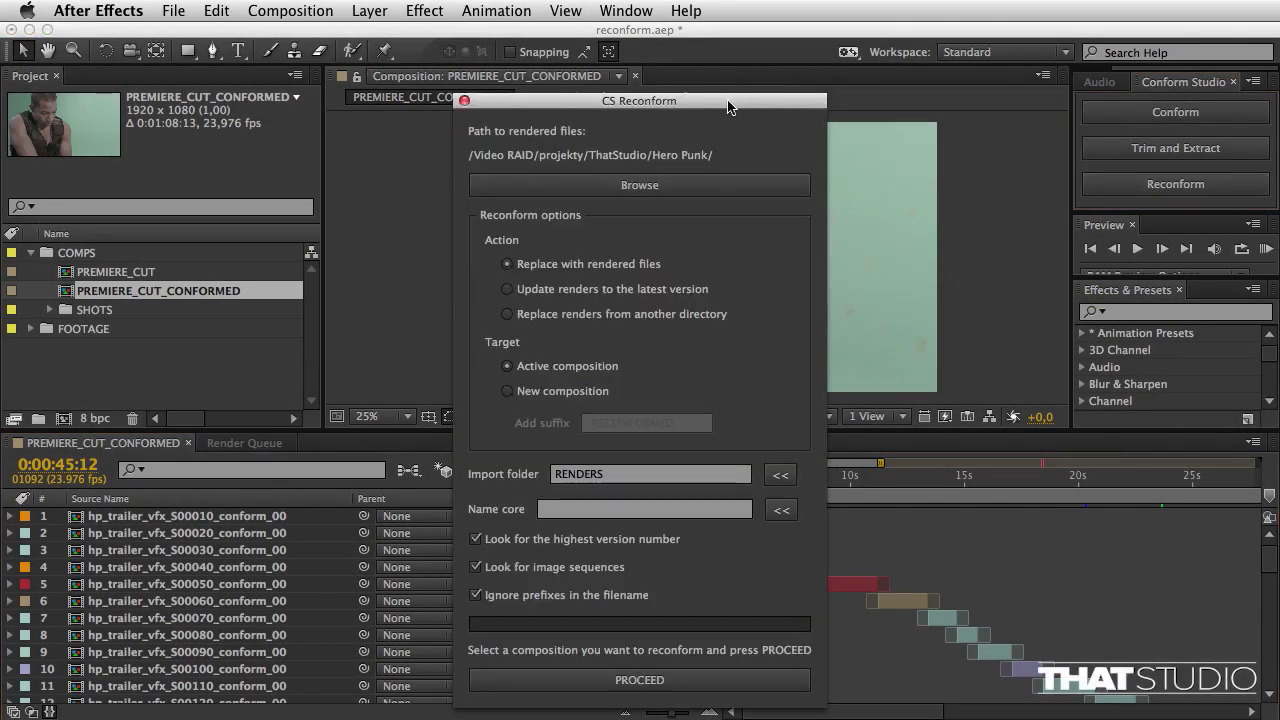
drag(728, 107, 958, 79)
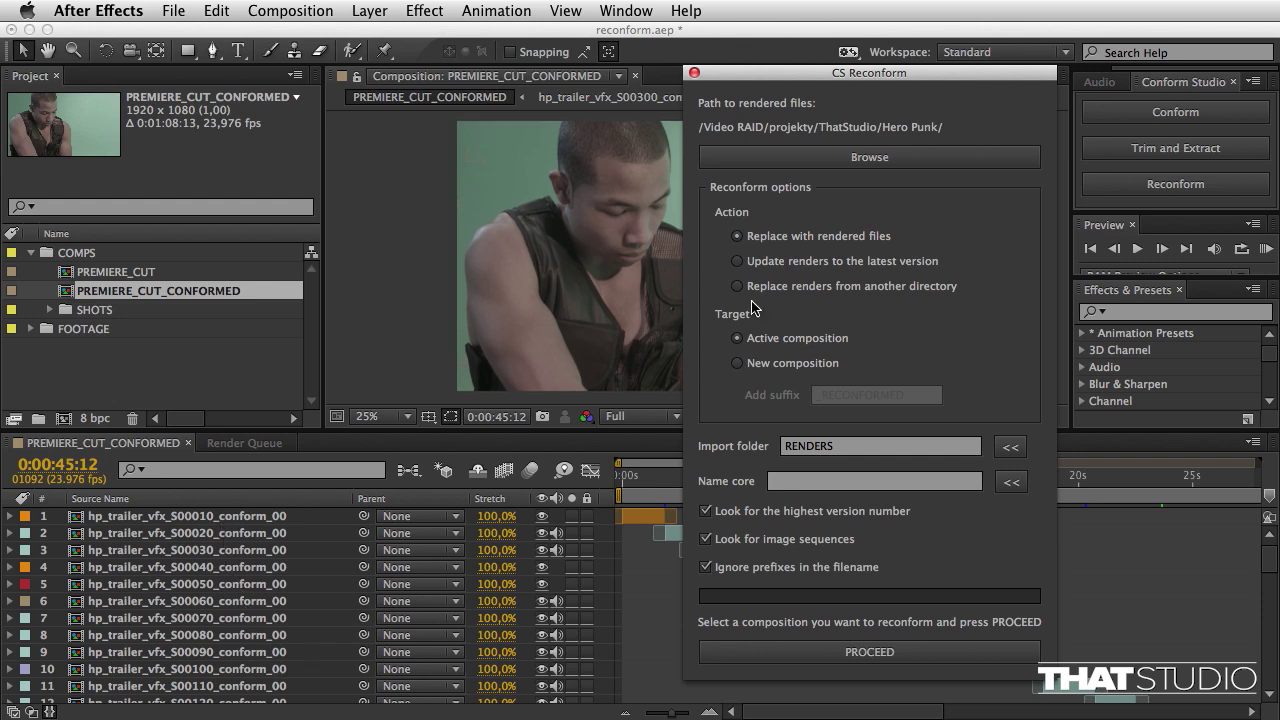
drag(820, 72, 793, 66)
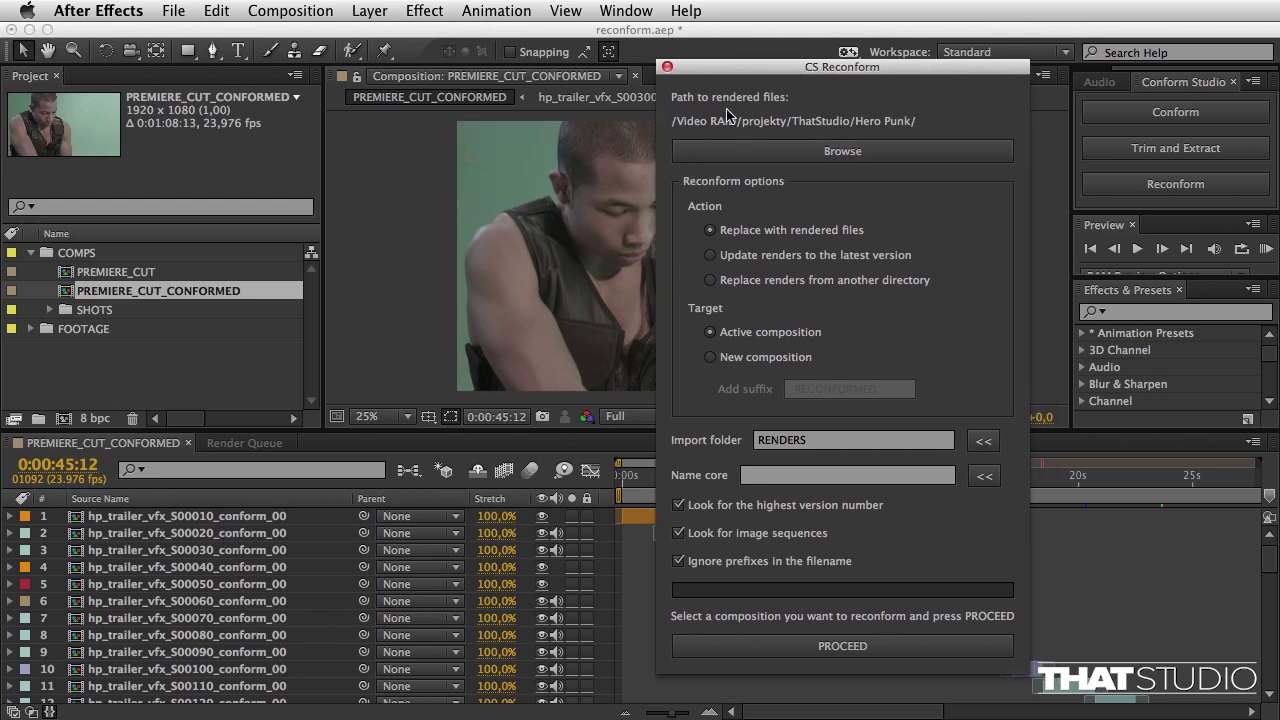
Step: Set the reconform's rendered-files path to the Hero Punk vfx/raw folder
click(840, 152)
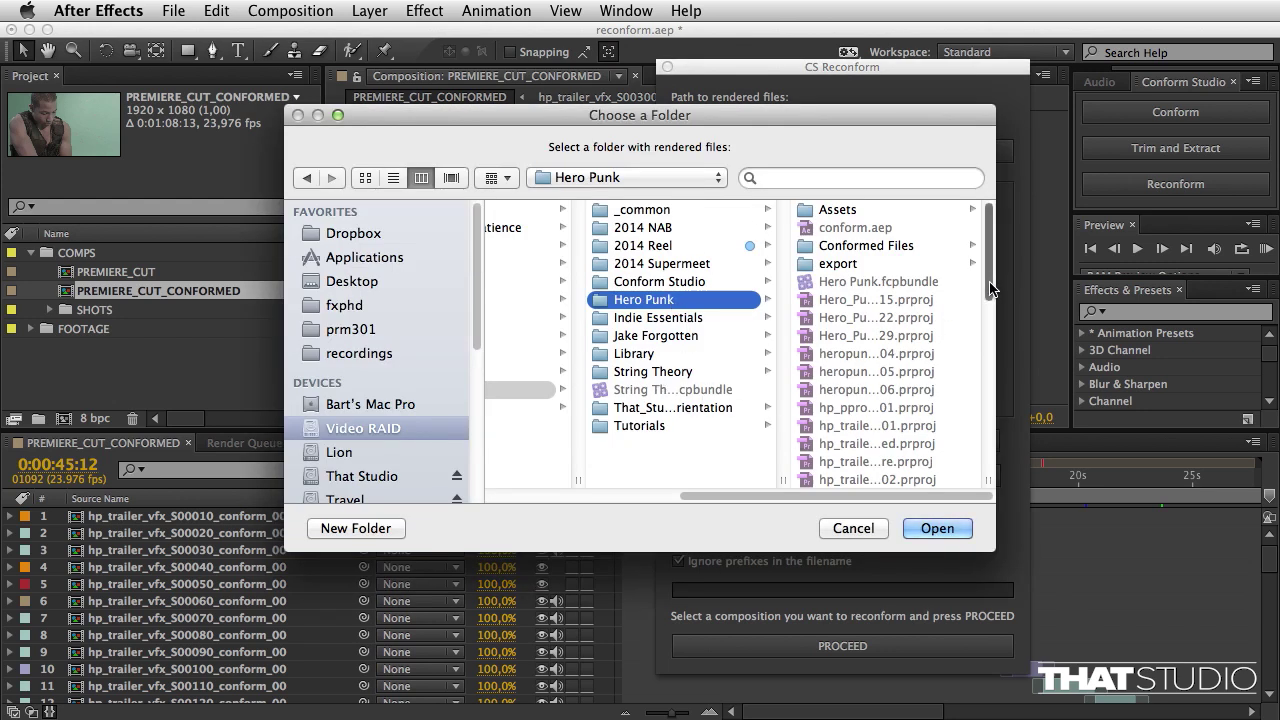
drag(991, 290, 990, 458)
click(827, 479)
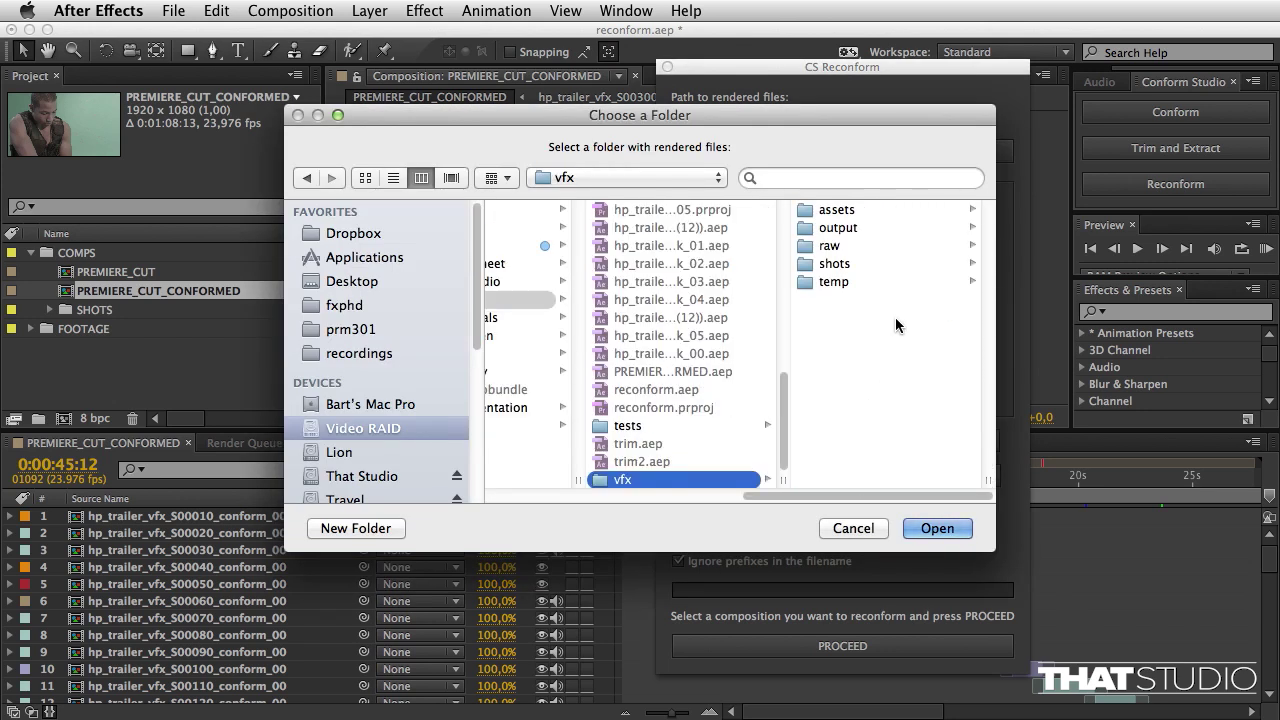
click(832, 250)
click(937, 528)
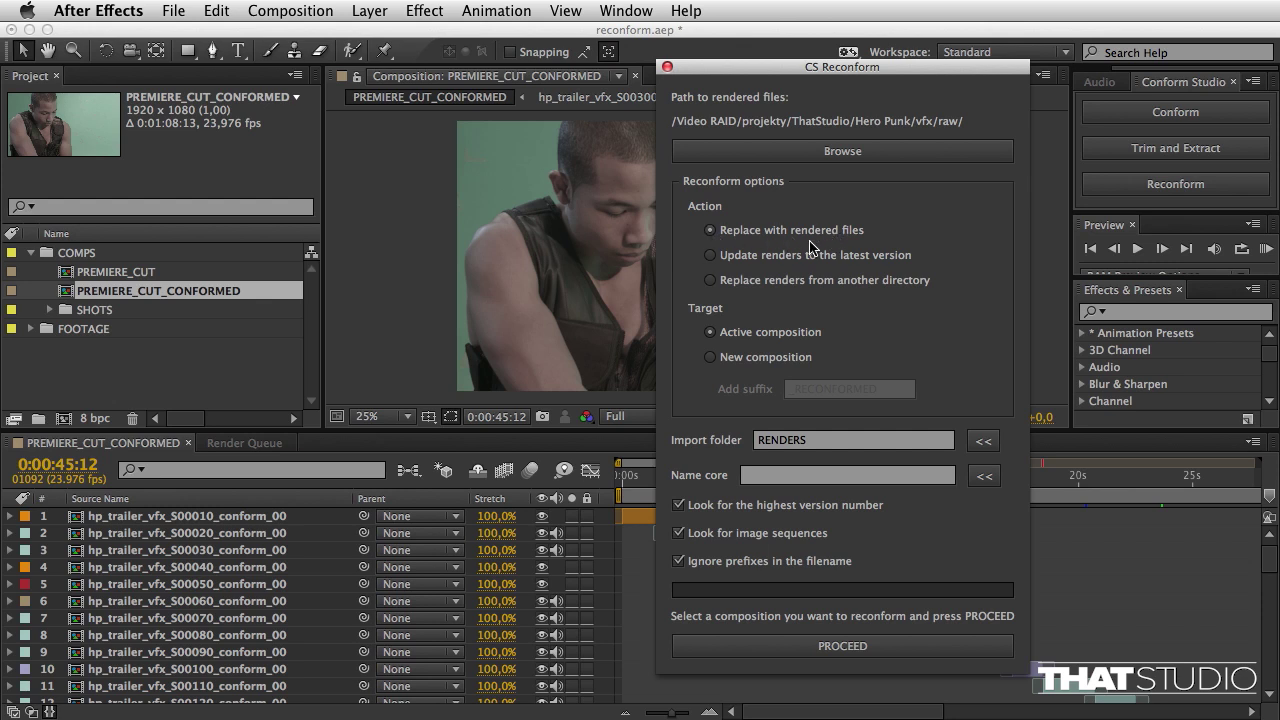
Step: Choose New composition as the reconform target, keeping _RECONFORMED, and select shot layer S00040
click(727, 362)
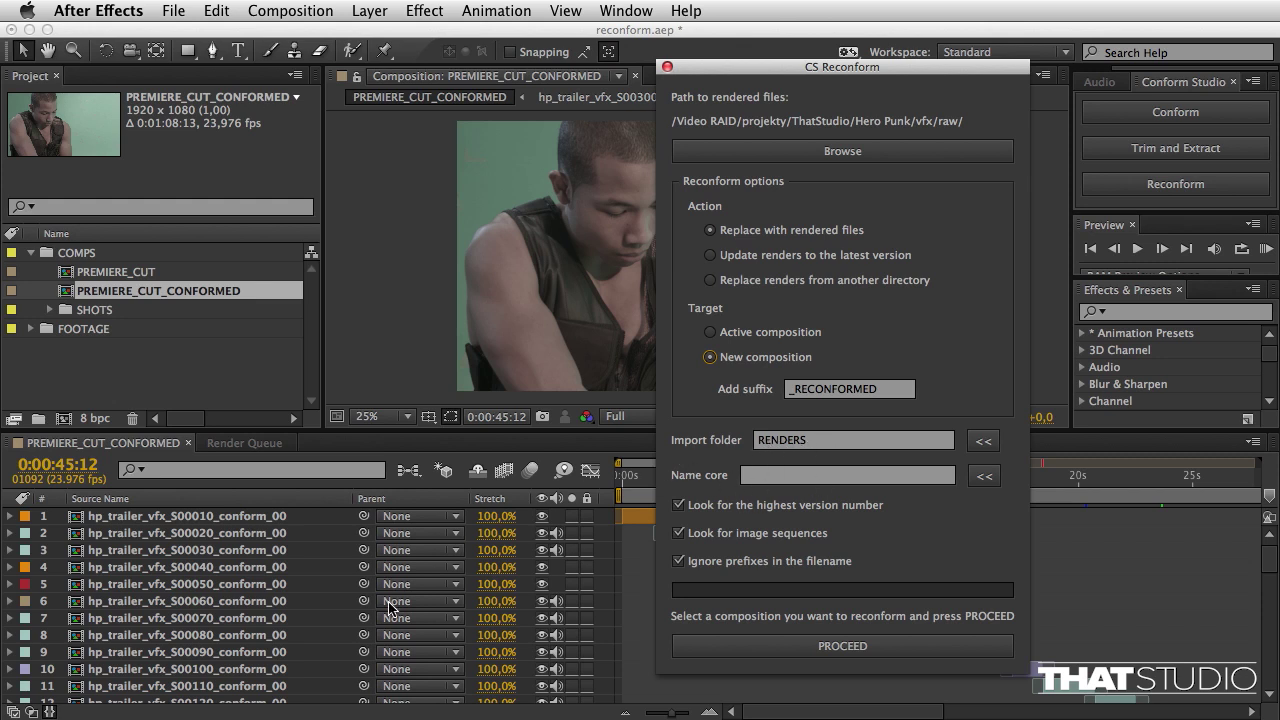
click(134, 569)
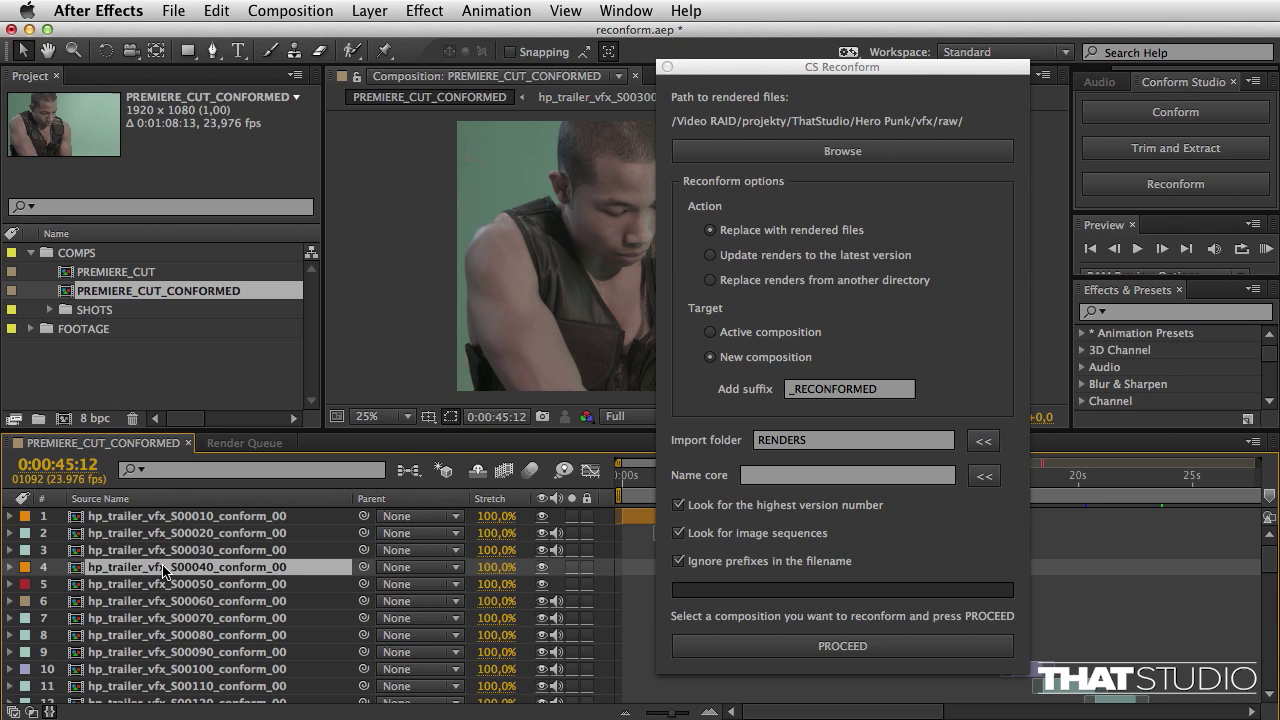
Step: Fill the name core from shot S00050 and trim it to hp_trailer_vfx_S
click(82, 337)
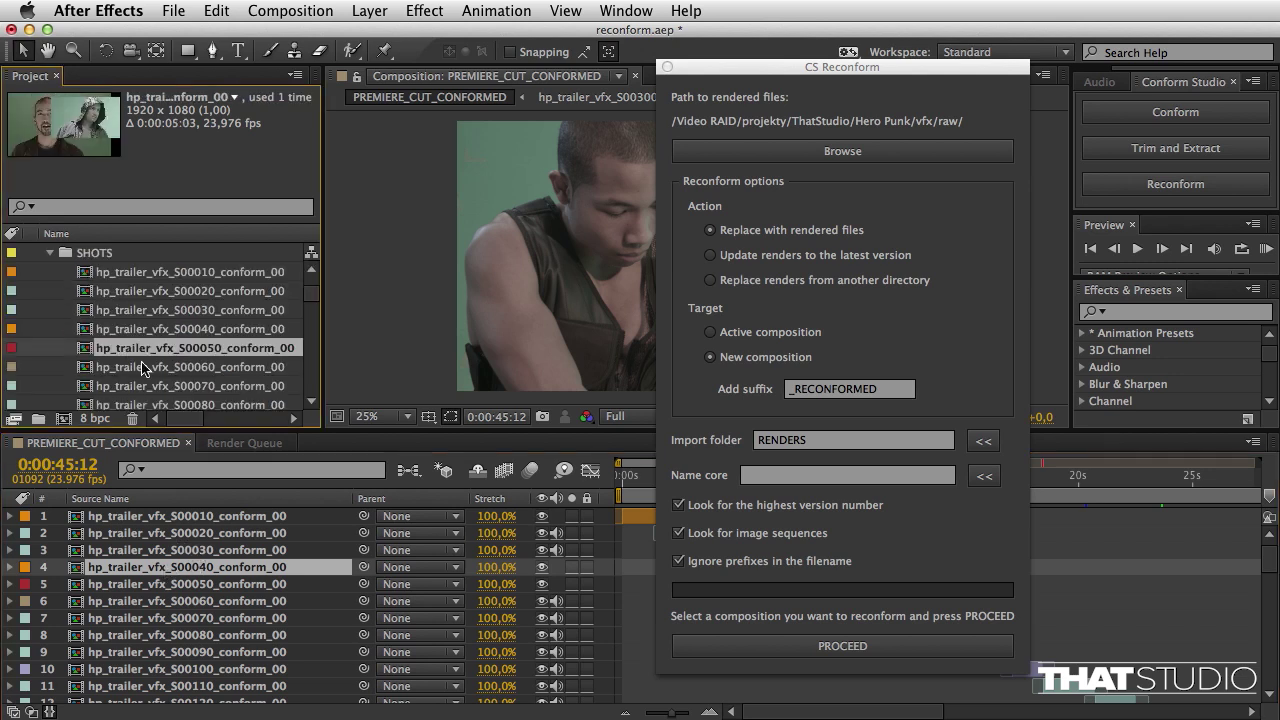
click(985, 477)
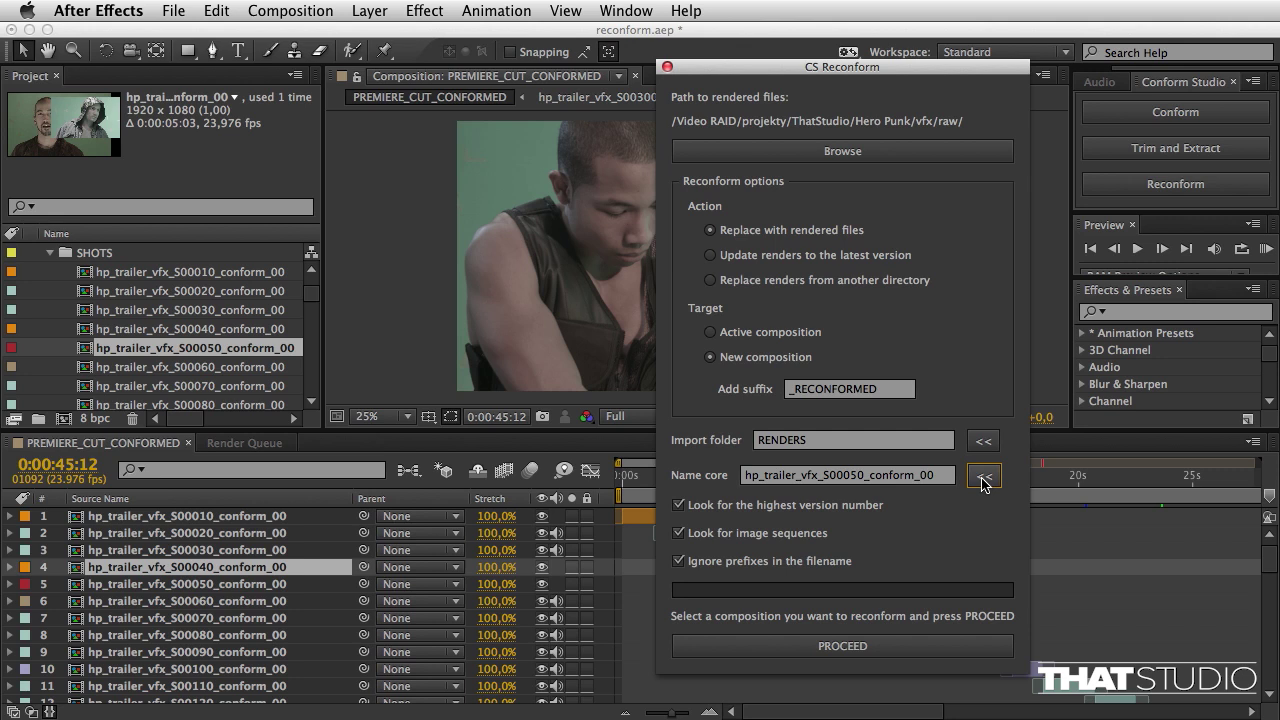
key(BackSpace)
key(BackSpace)
key(BackSpace)
key(BackSpace)
key(BackSpace)
key(BackSpace)
key(BackSpace)
key(BackSpace)
key(BackSpace)
key(BackSpace)
key(BackSpace)
key(BackSpace)
key(BackSpace)
key(BackSpace)
key(BackSpace)
key(BackSpace)
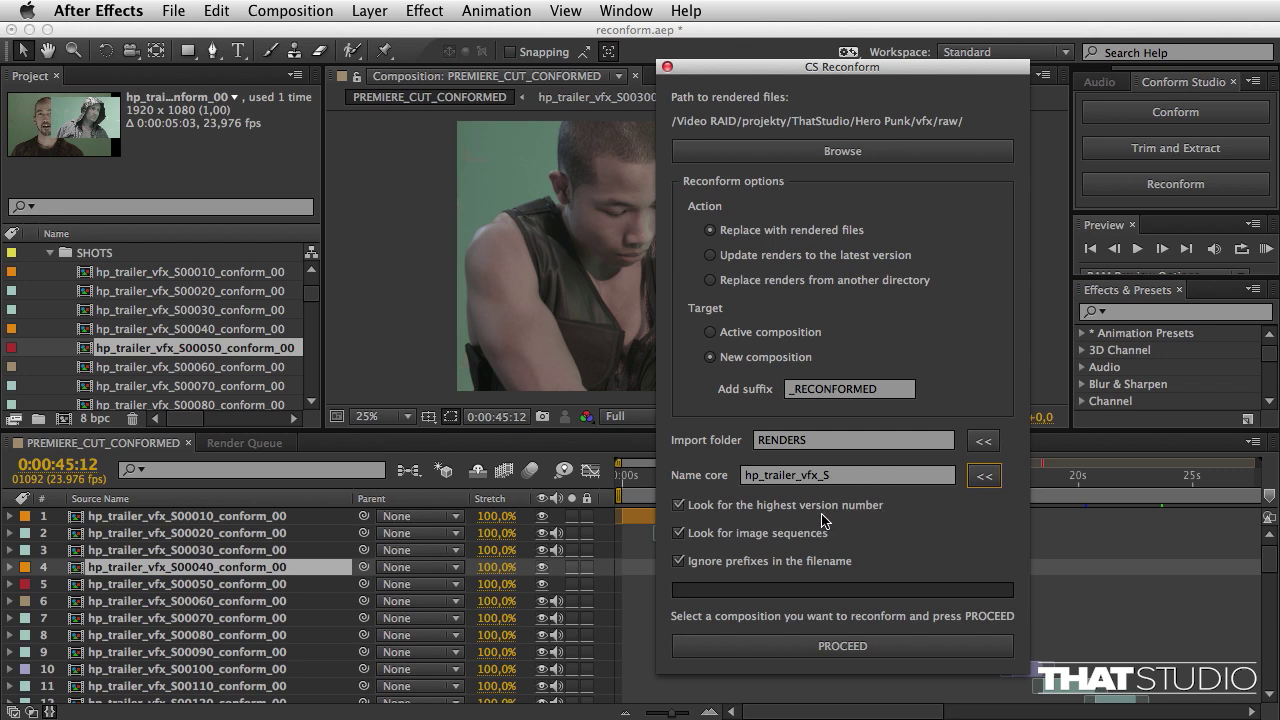
Step: Turn off the highest-version-number and image-sequence lookups
key(Tab)
click(679, 505)
click(681, 535)
Step: Select PREMIERE_CUT_CONFORMED under COMPS as the composition to reconform
click(310, 288)
scroll(310, 288, up, 2)
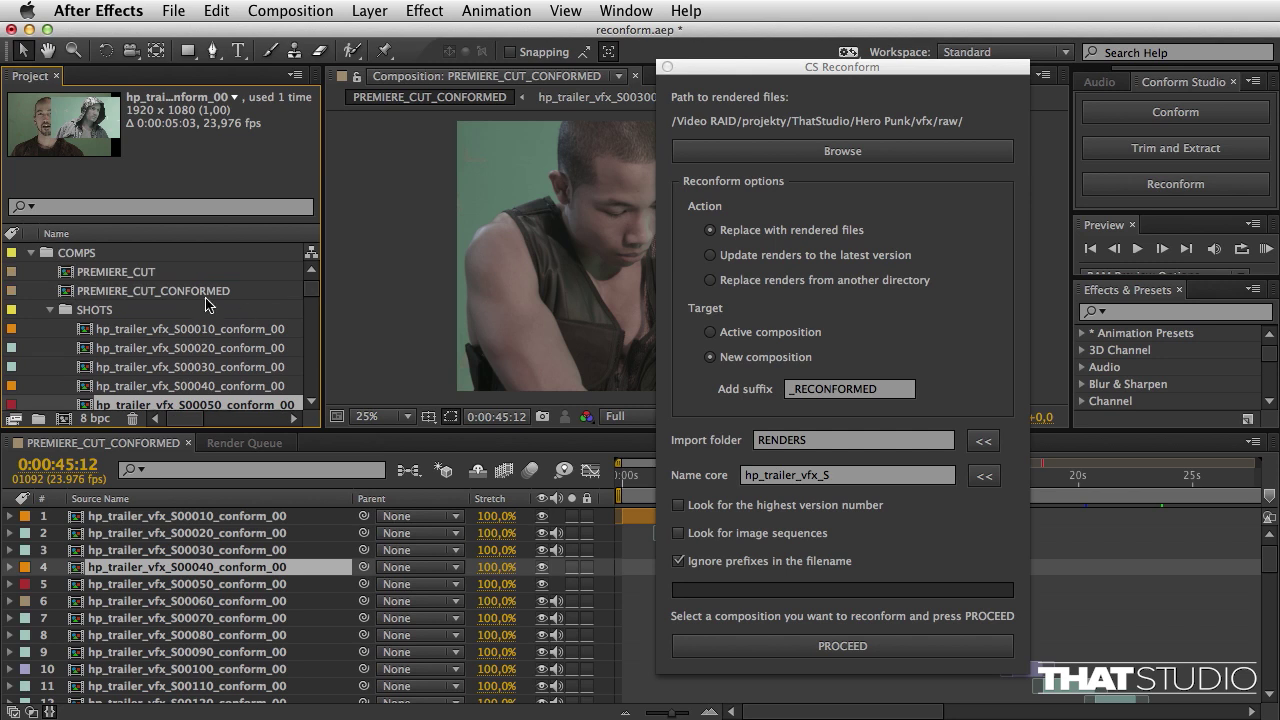
click(125, 293)
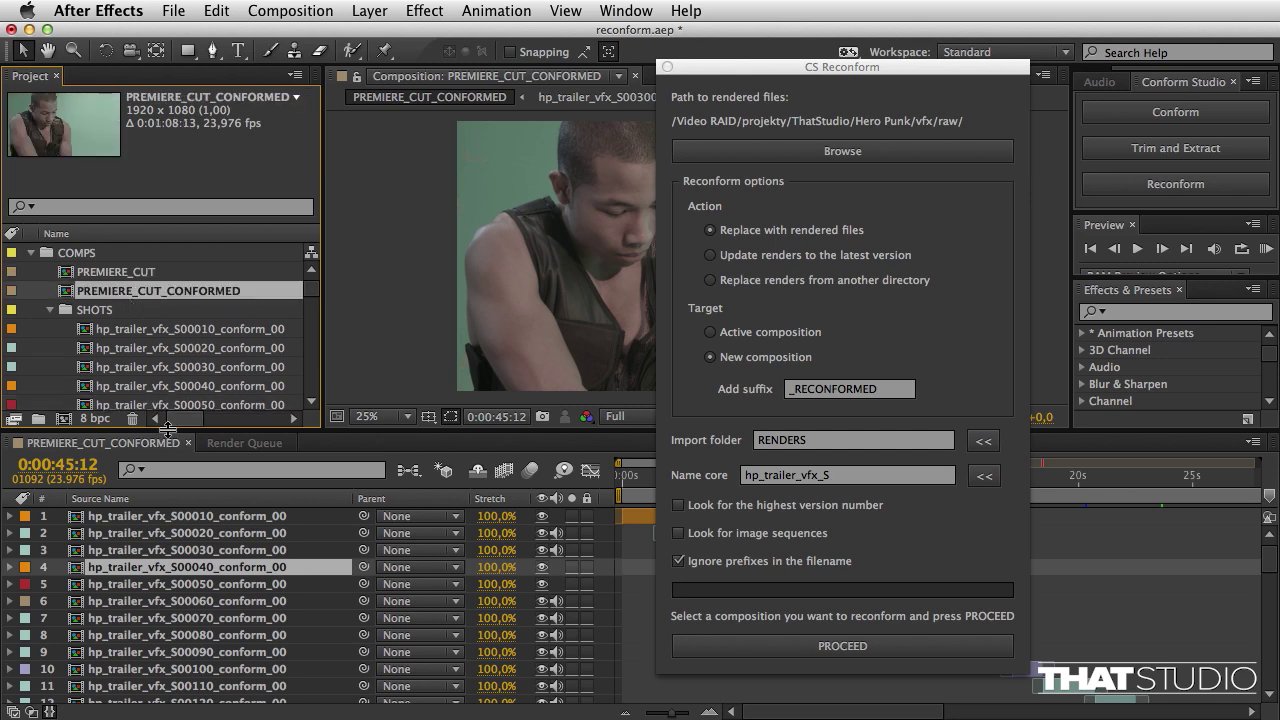
Step: Select timeline layers 3 through 8, then clear the layer selection
click(630, 590)
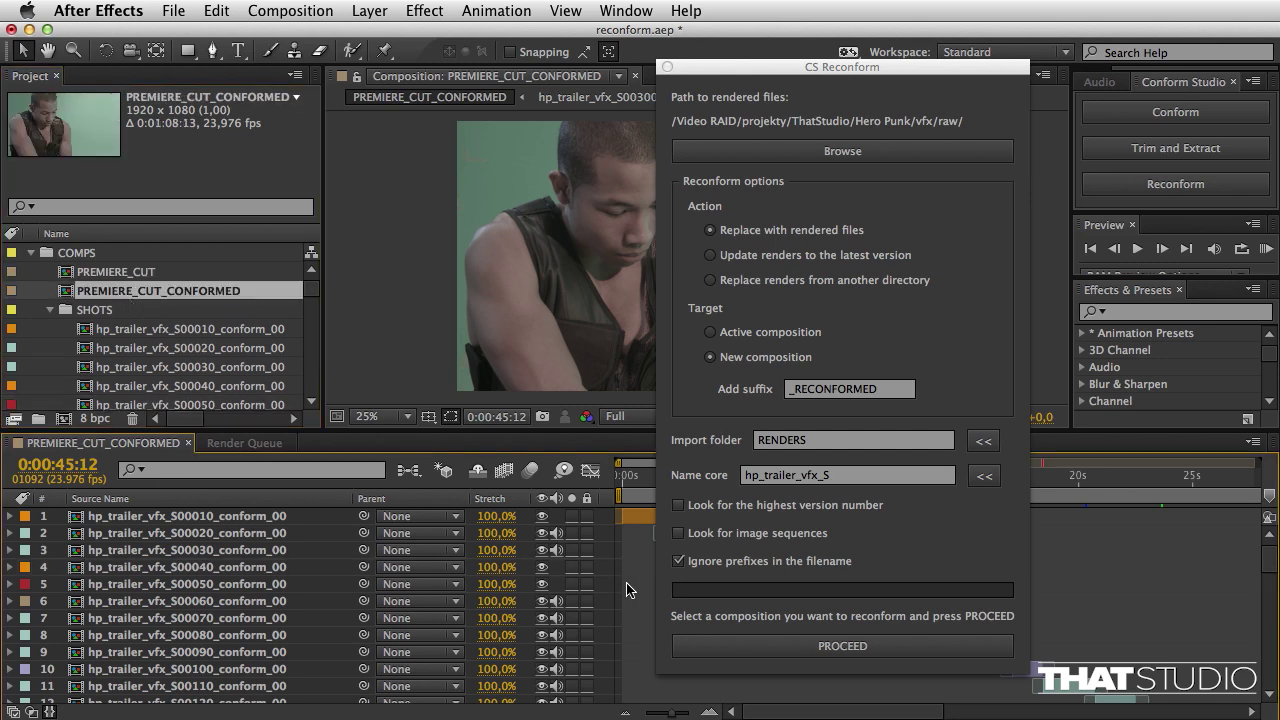
click(300, 551)
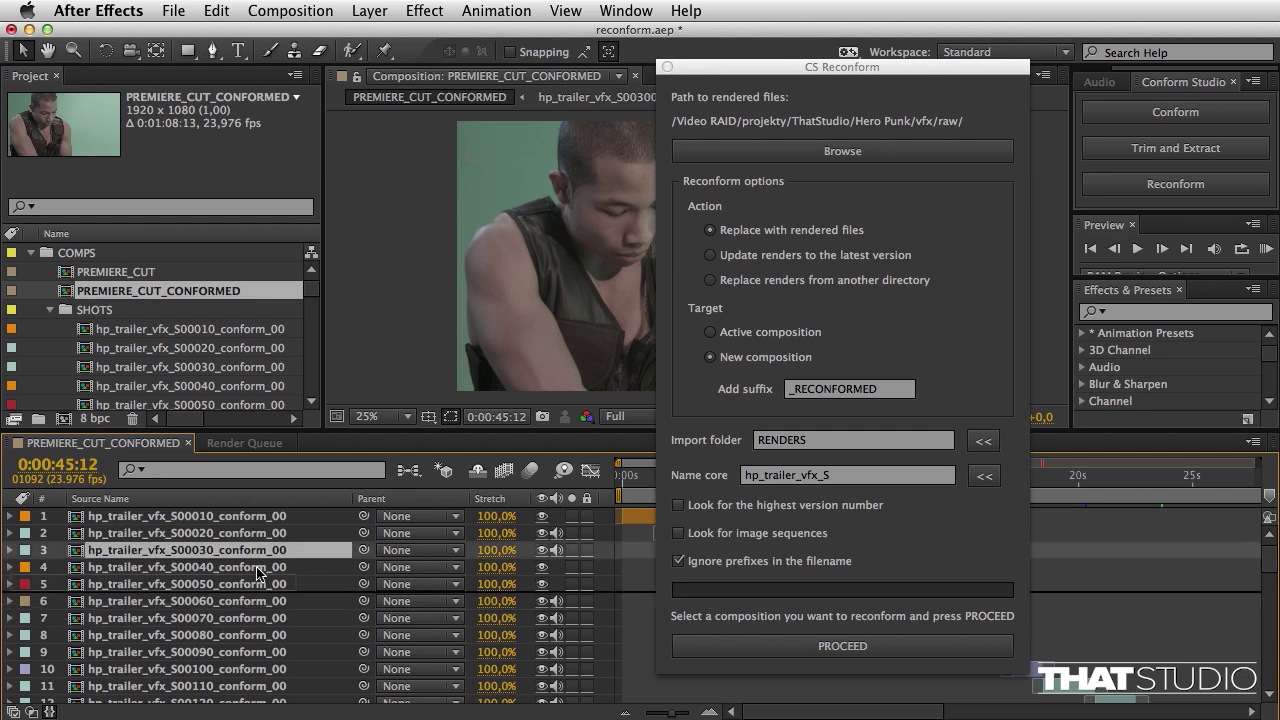
shift+click(240, 634)
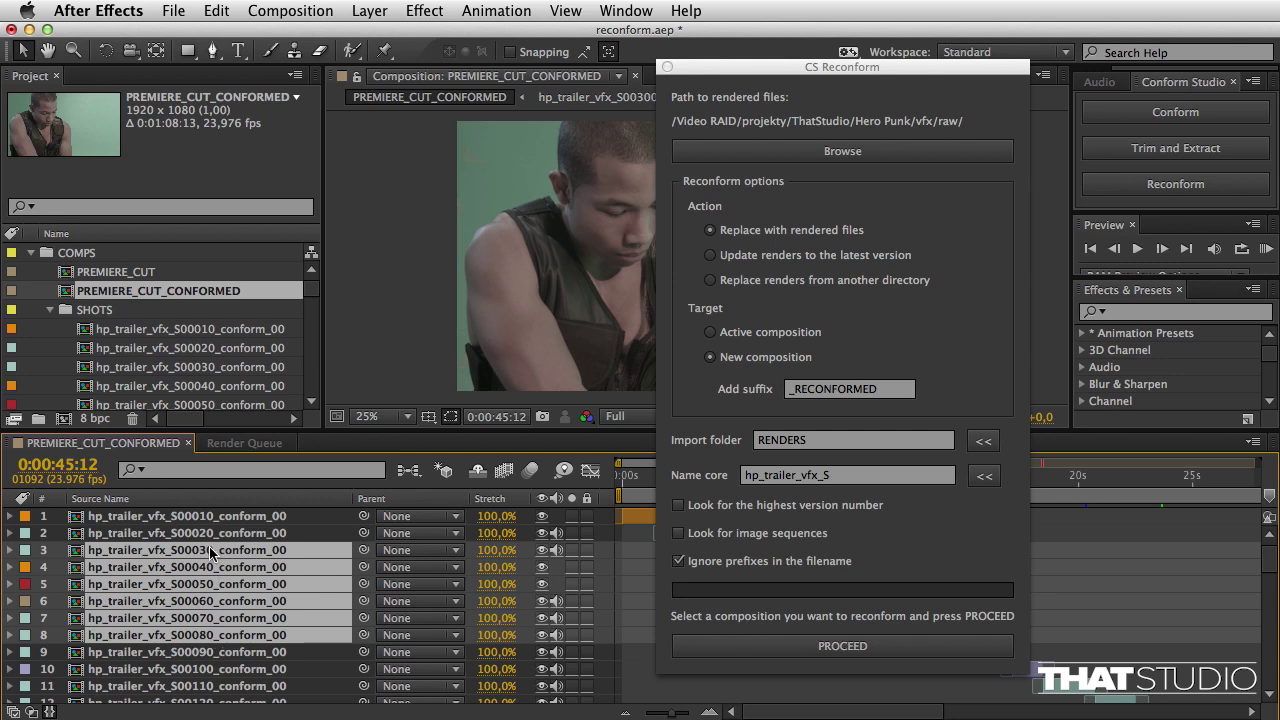
click(632, 640)
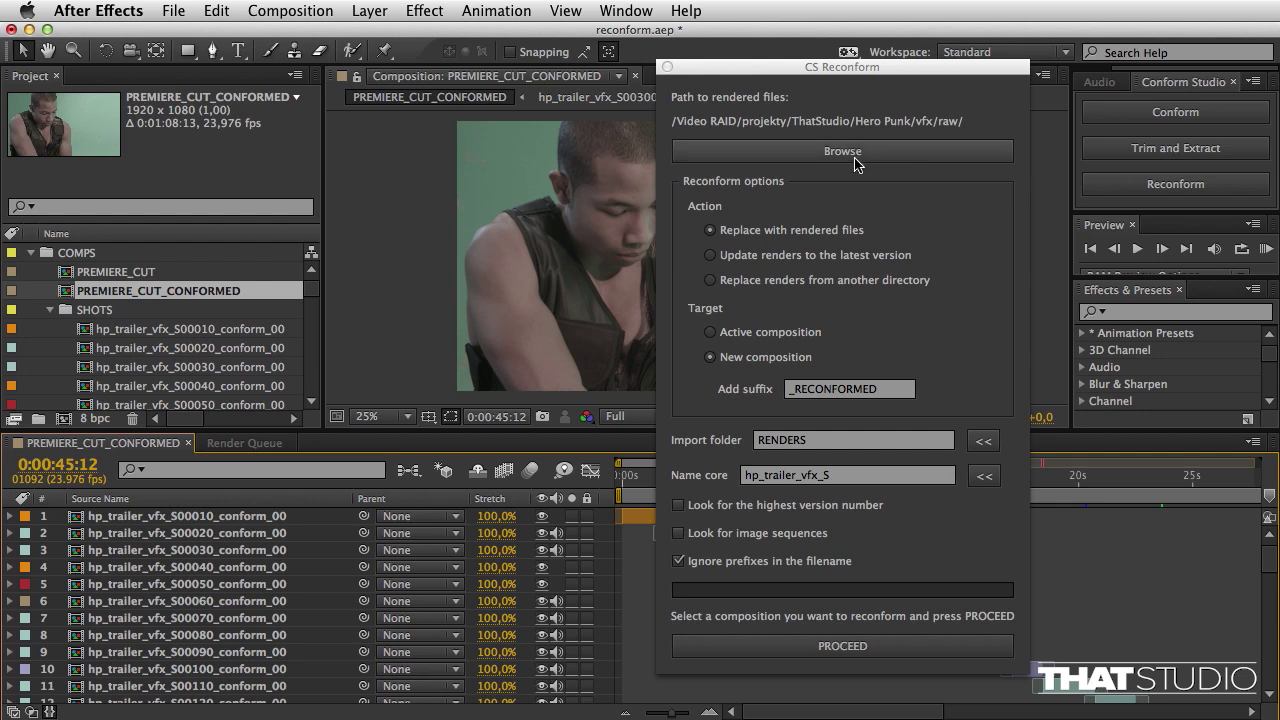
Step: Run the reconform into a new composition and dismiss the Job done alert
click(822, 648)
click(822, 648)
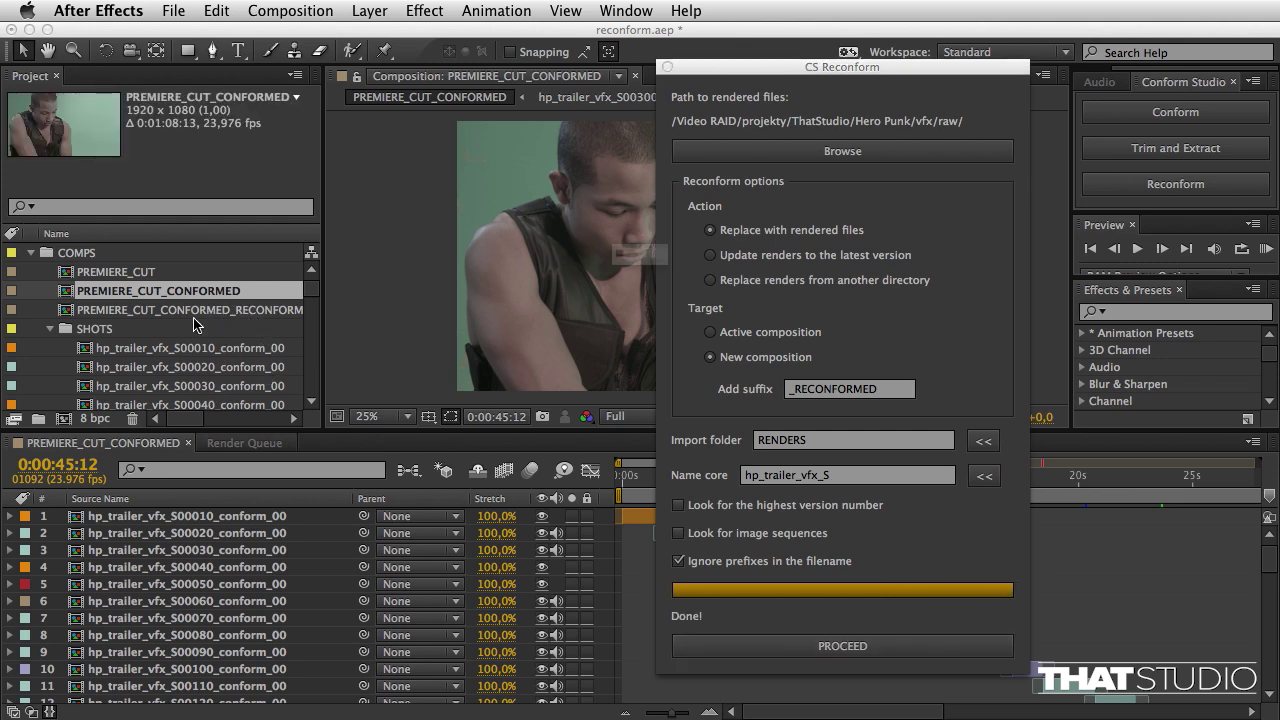
key(Return)
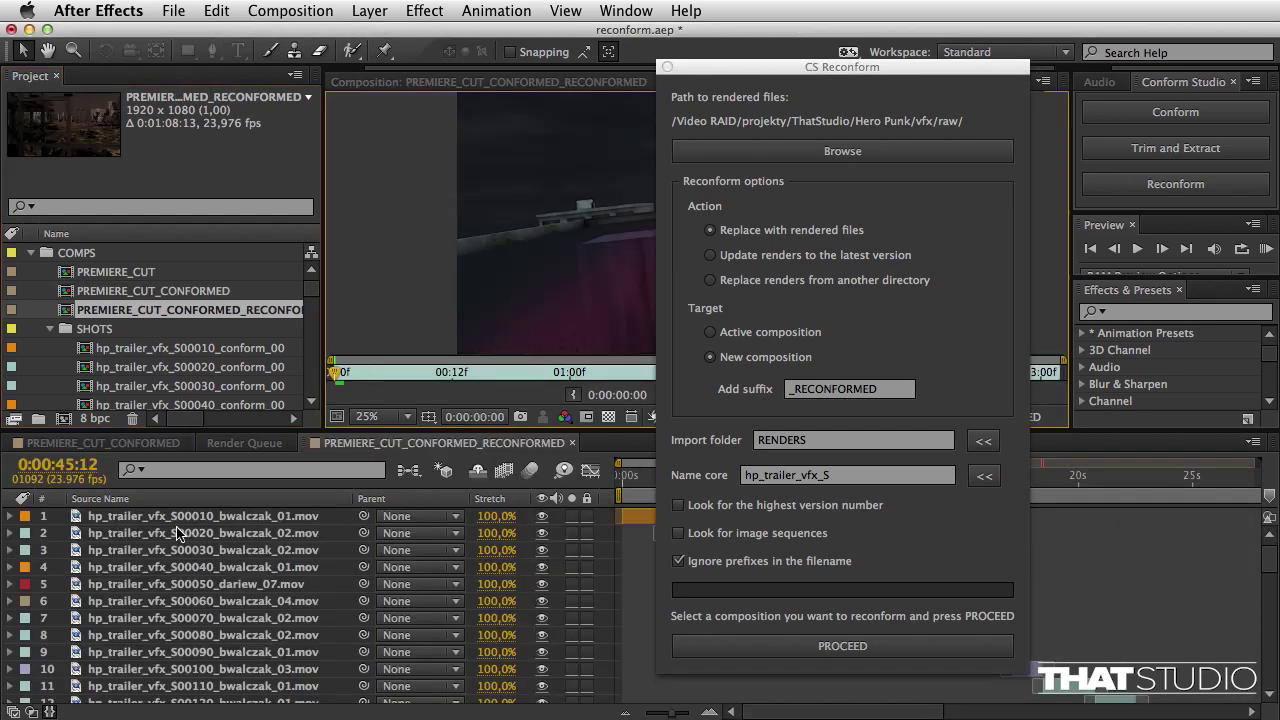
Step: Move the dialog aside and scrub PREMIERE_CUT_CONFORMED_RECONFORMED to preview its rendered .mov layers
drag(755, 70, 944, 80)
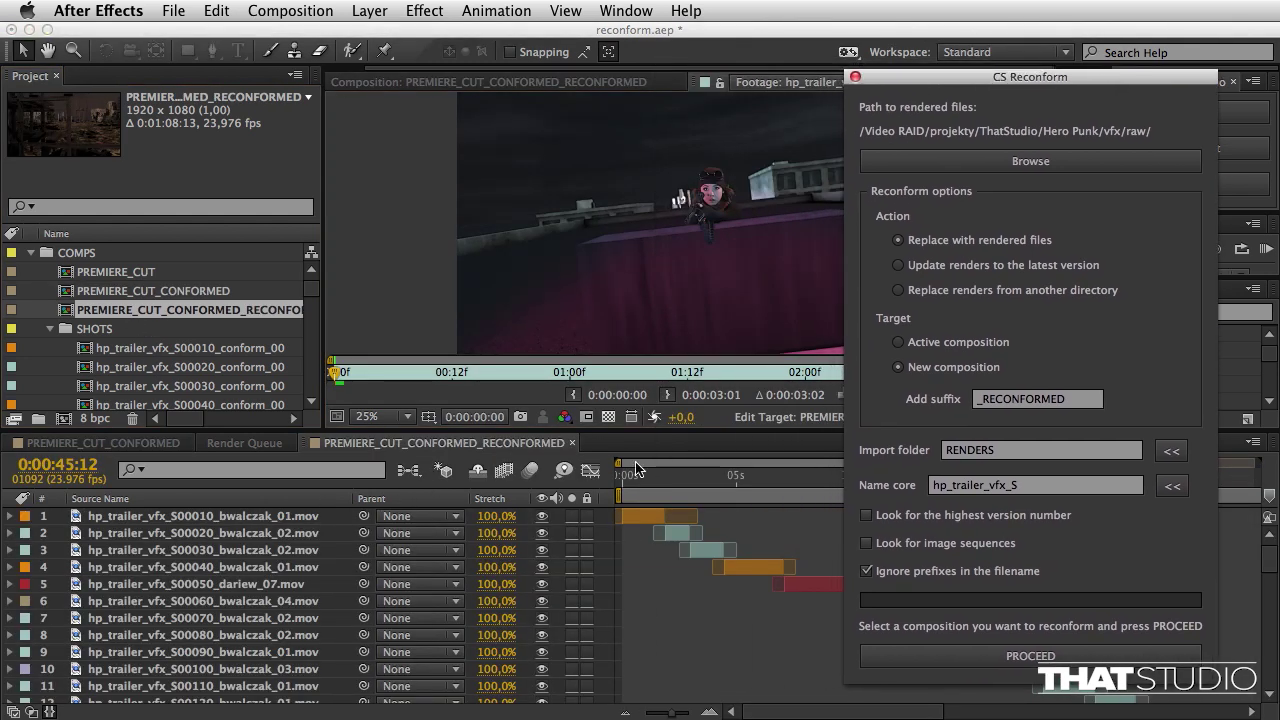
drag(638, 476, 804, 492)
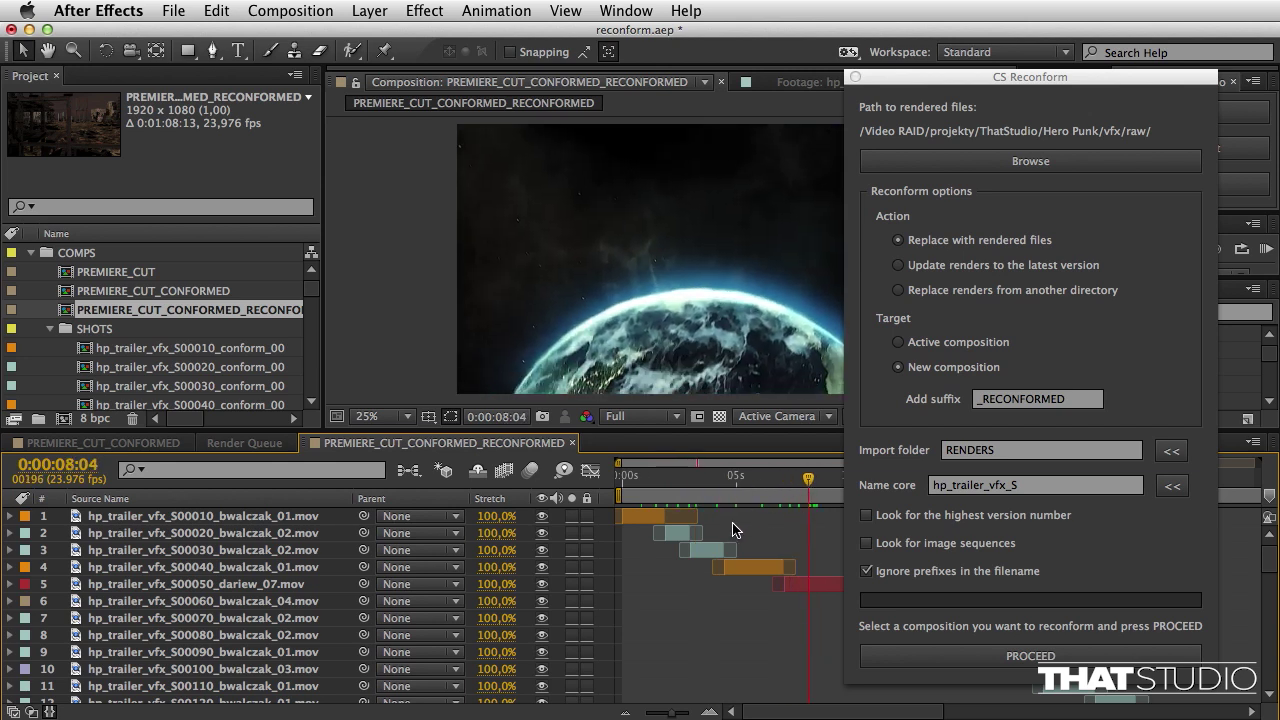
drag(972, 82, 844, 97)
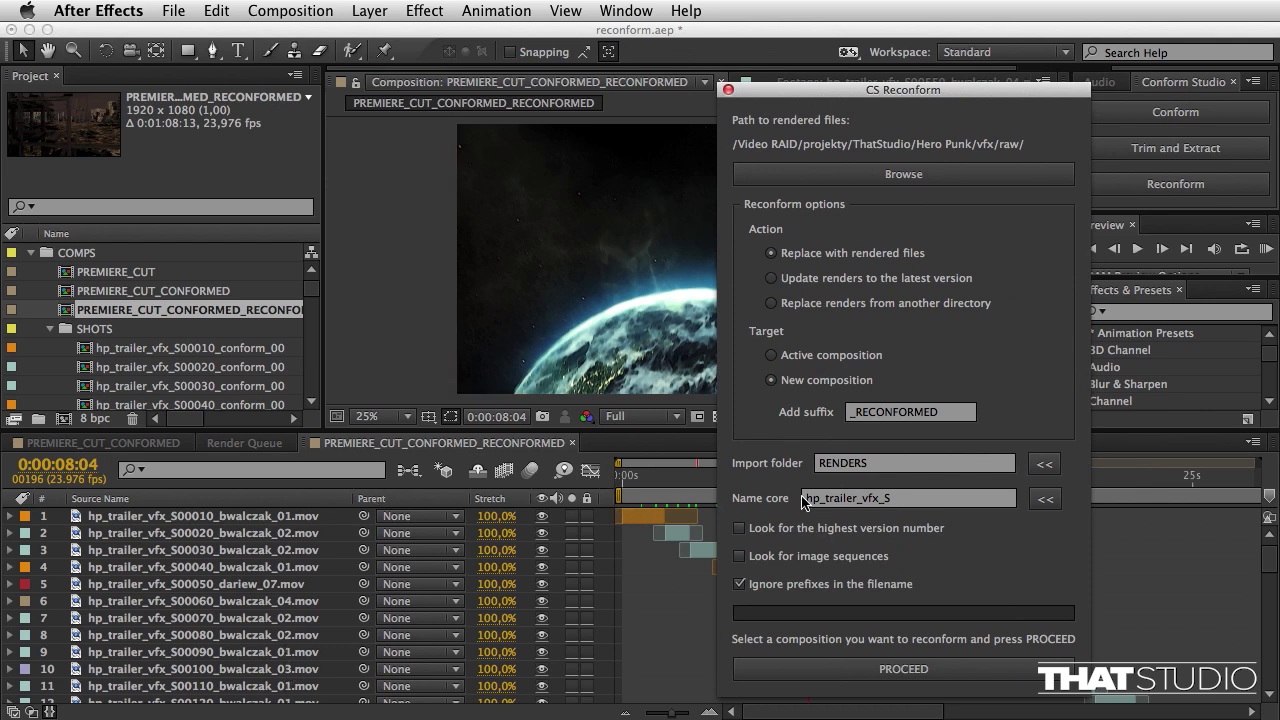
Step: Switch to Update renders to the latest version on the Active composition, checking highest version numbers
click(771, 279)
click(777, 357)
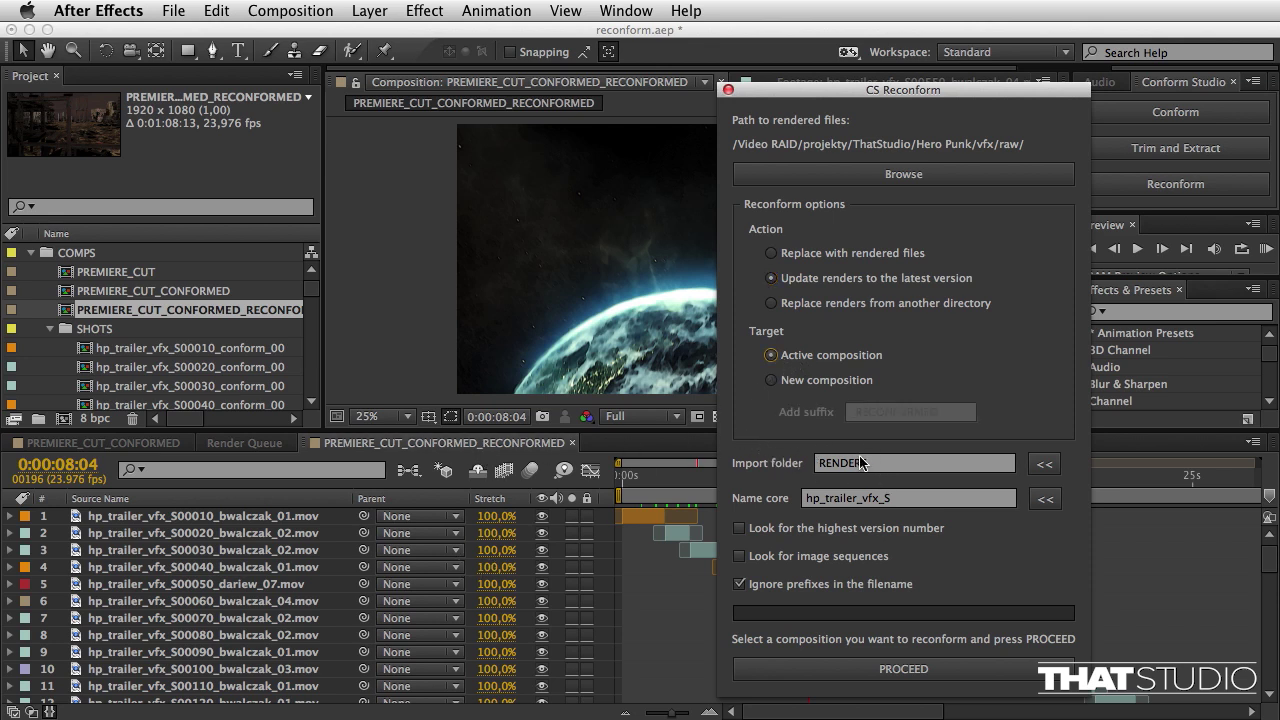
text(S)
click(740, 529)
click(855, 671)
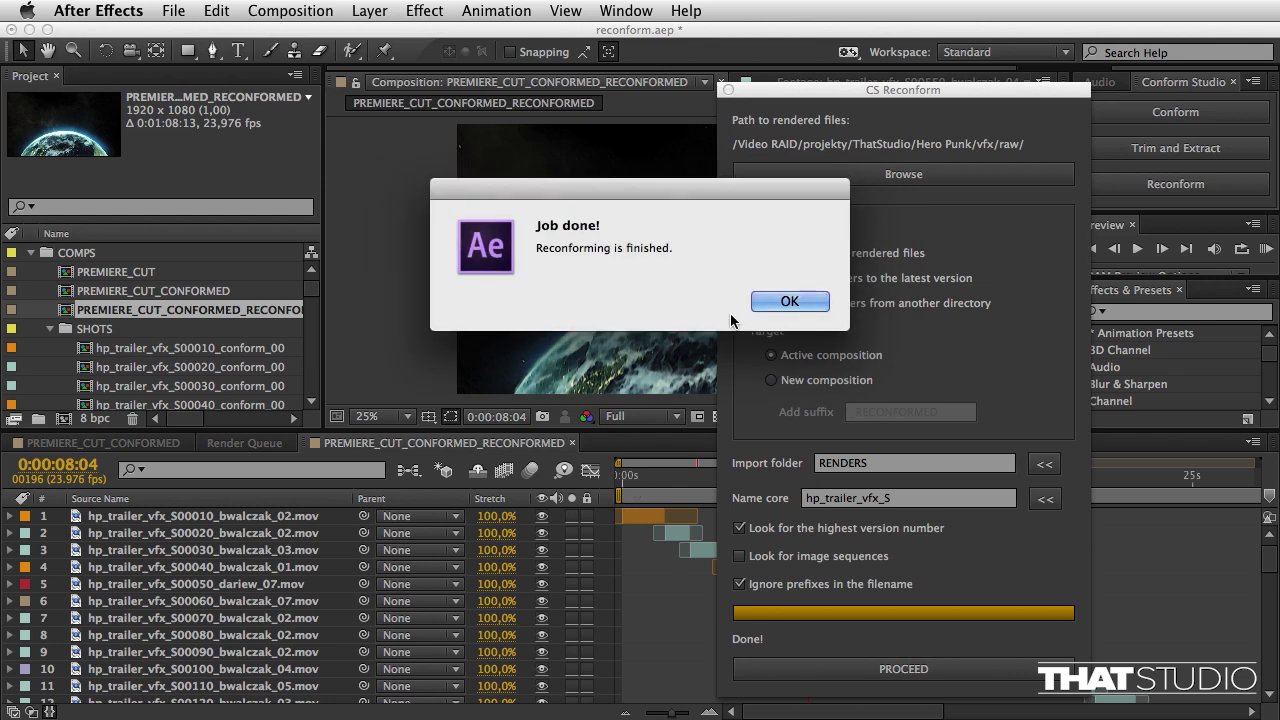
key(Return)
drag(628, 473, 640, 471)
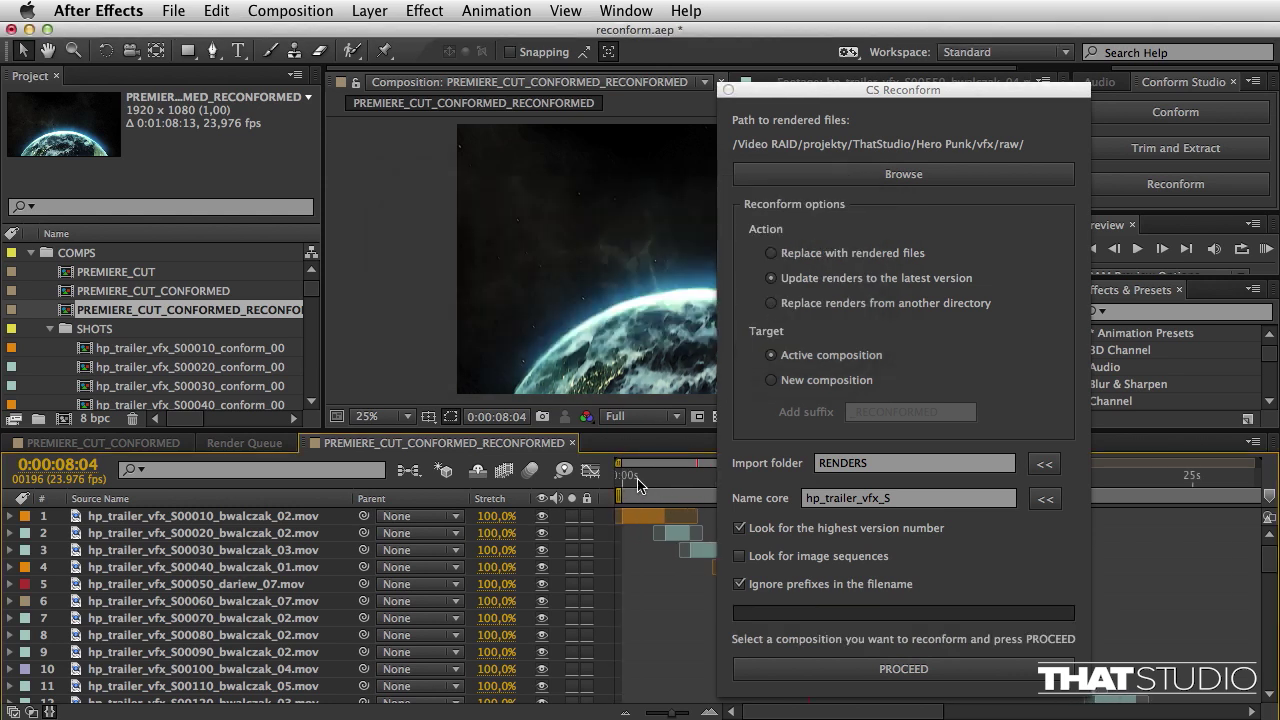
drag(638, 485, 664, 479)
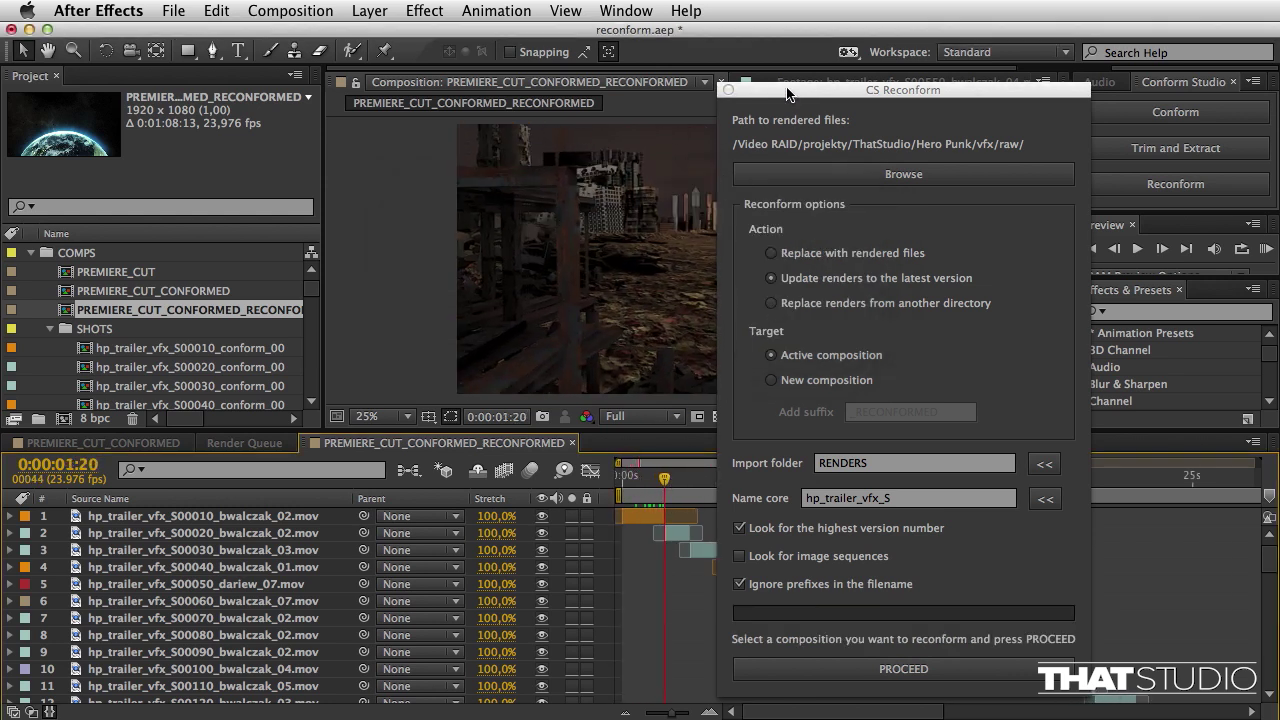
drag(787, 93, 976, 96)
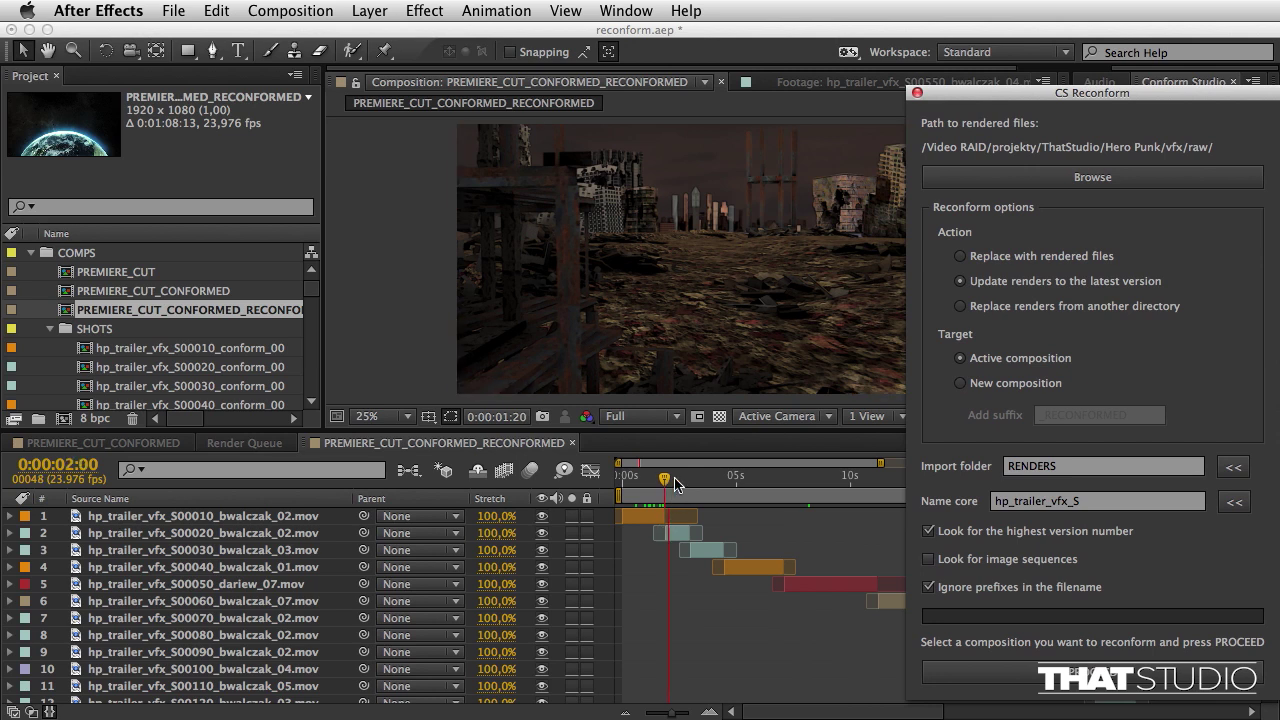
drag(667, 480, 680, 510)
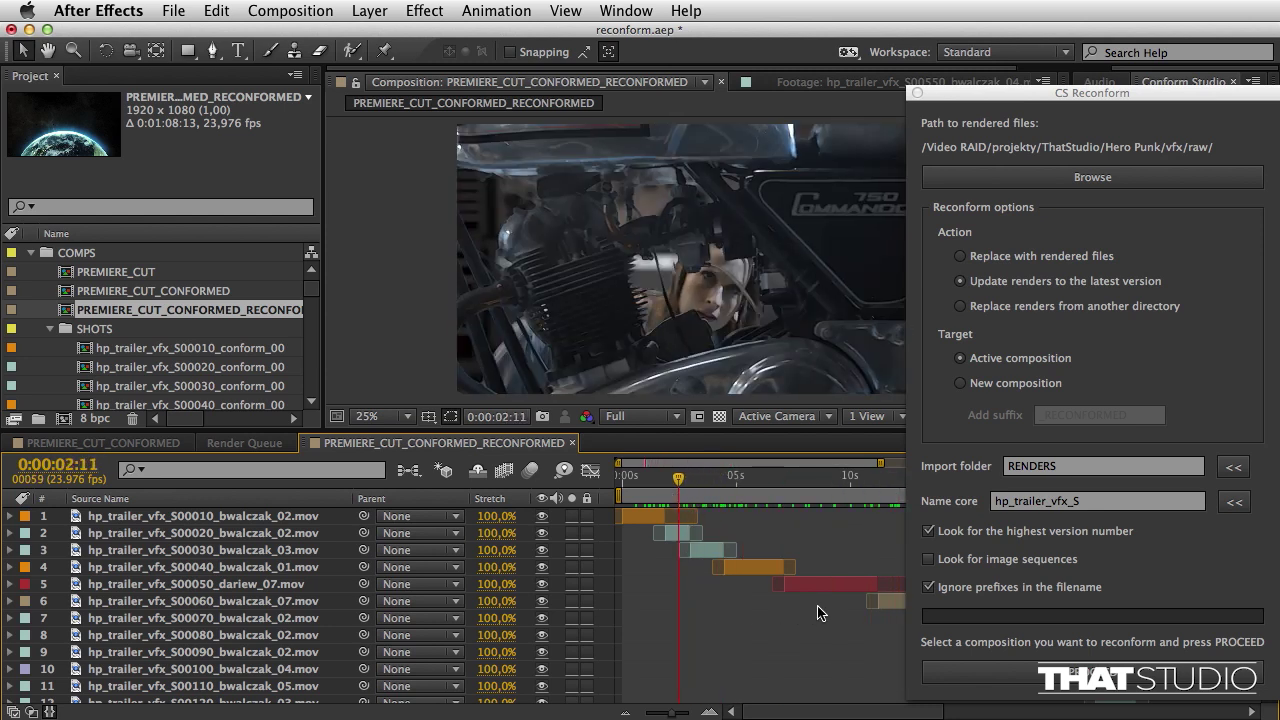
drag(984, 93, 771, 101)
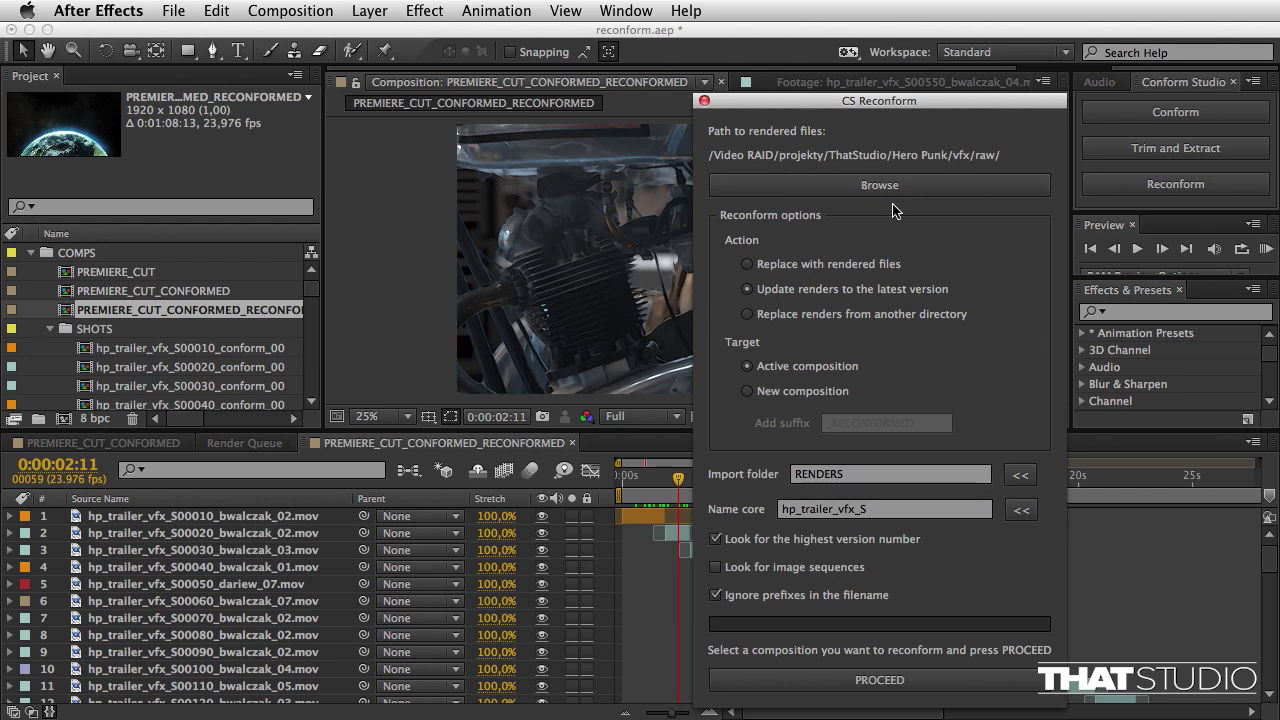
Step: Choose Replace renders from another directory, pointing it at the vfx/output folder
click(747, 316)
click(880, 185)
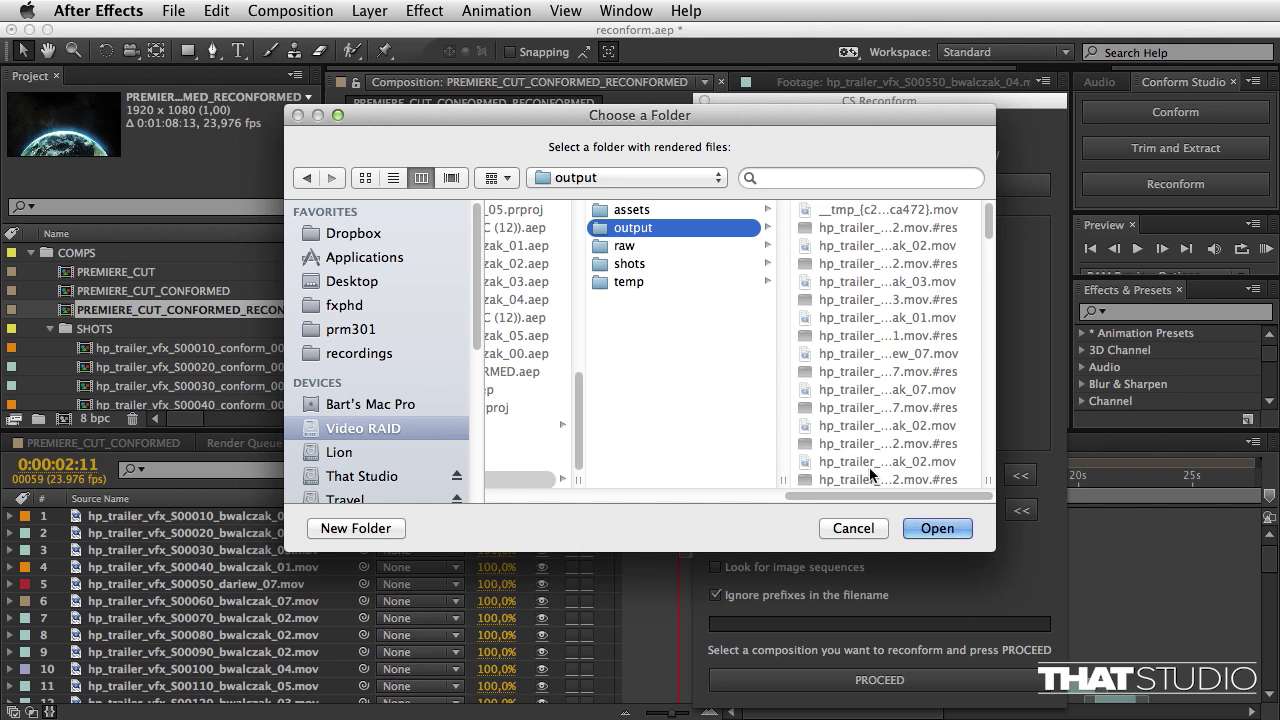
click(937, 528)
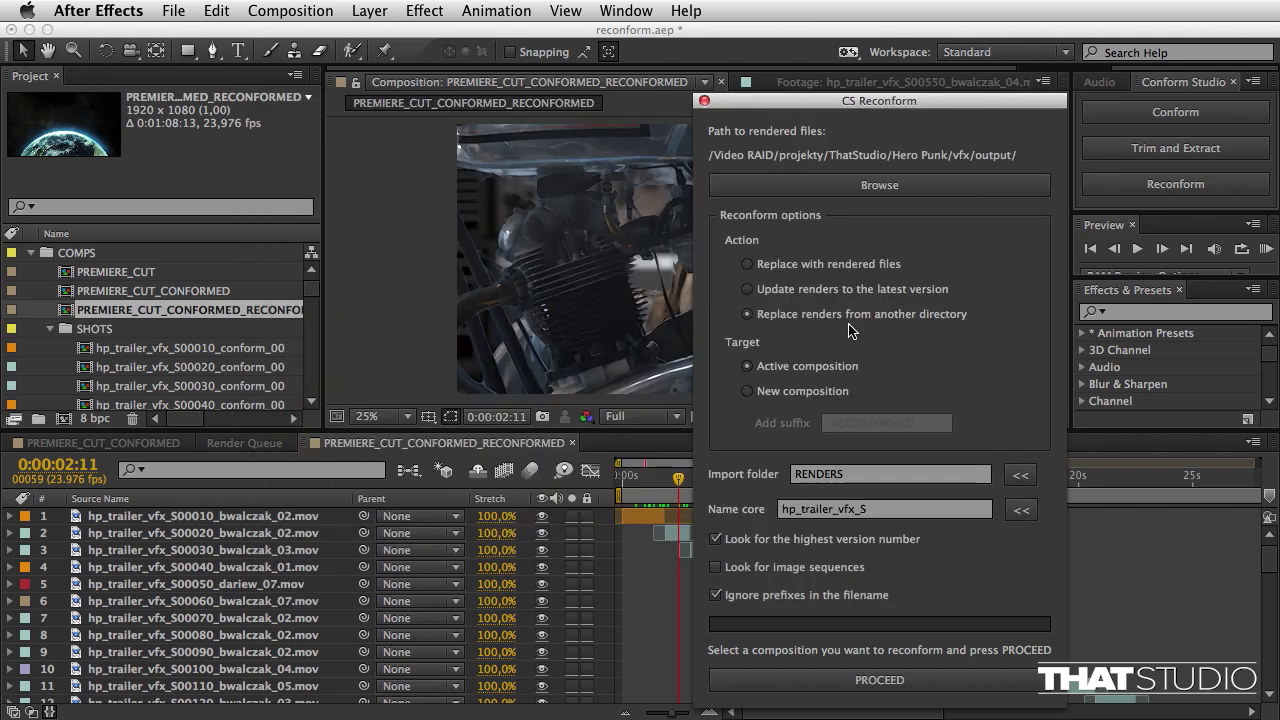
Step: Target a new composition with suffix _GRADED and collapse the SHOTS folder
click(766, 394)
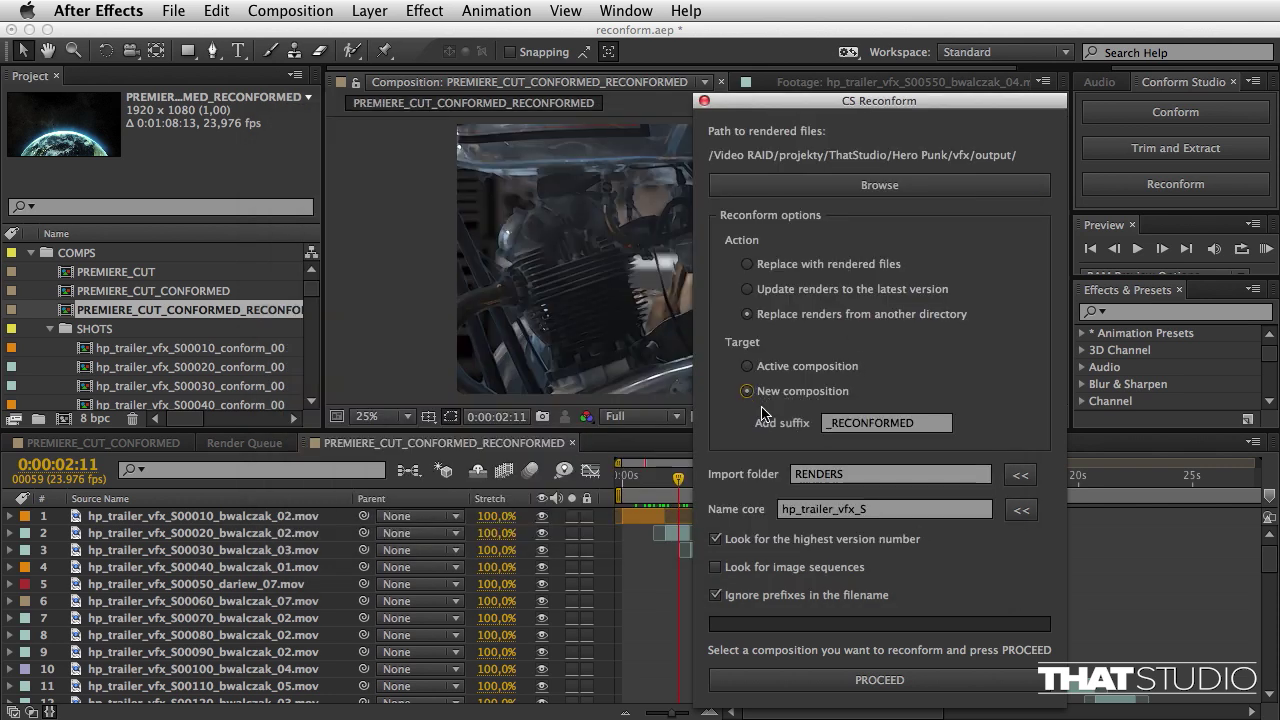
drag(830, 424, 963, 443)
text(_C)
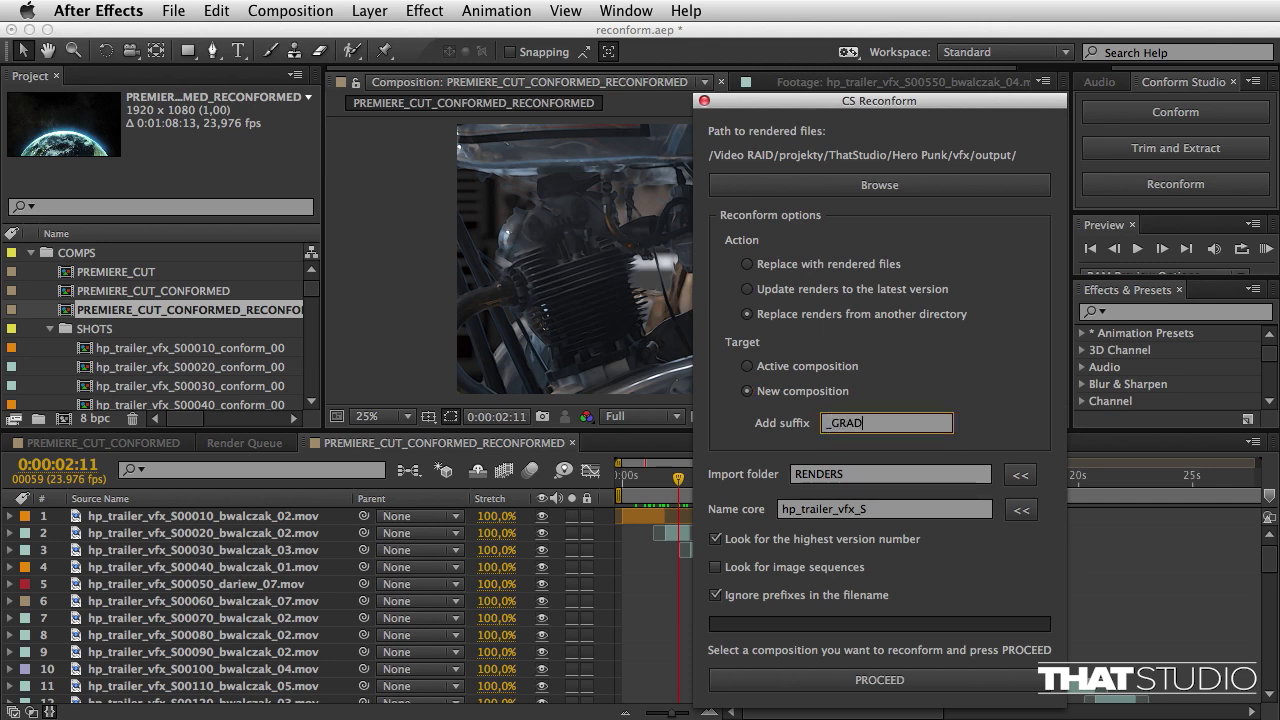
click(758, 450)
click(50, 328)
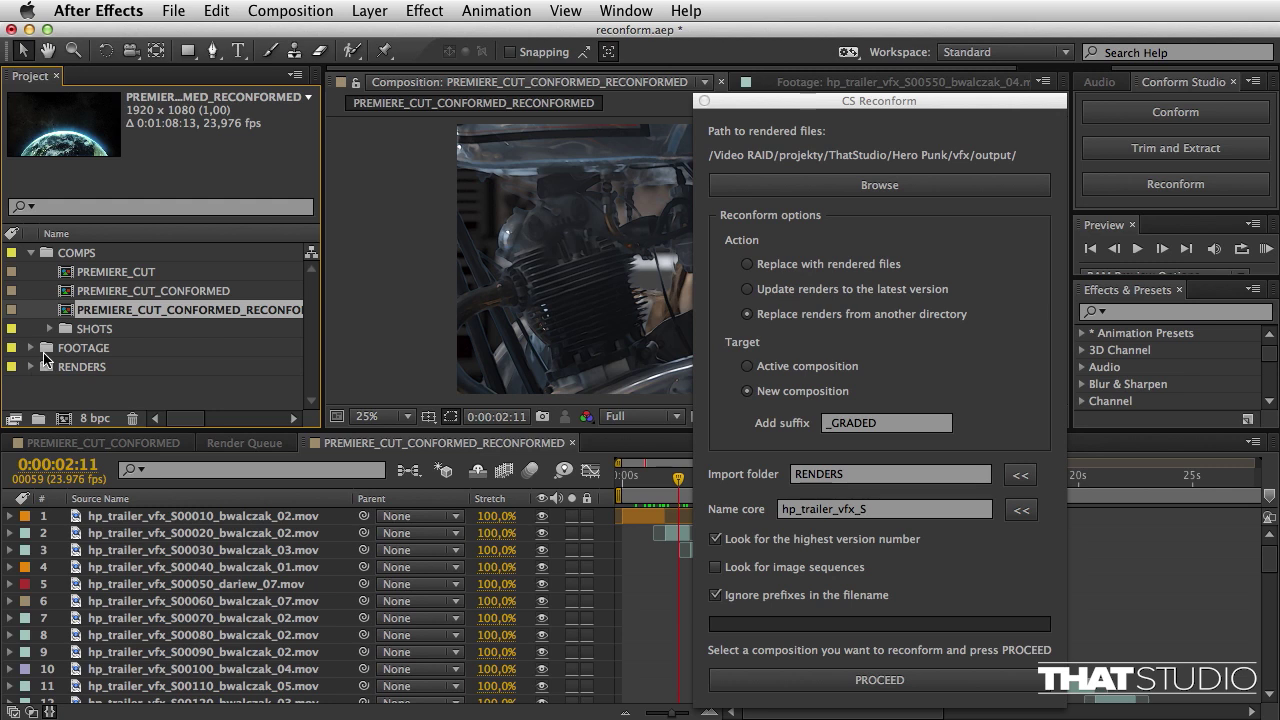
Step: Create a new folder named GRADED inside FOOTAGE in the Project panel
click(44, 352)
click(38, 416)
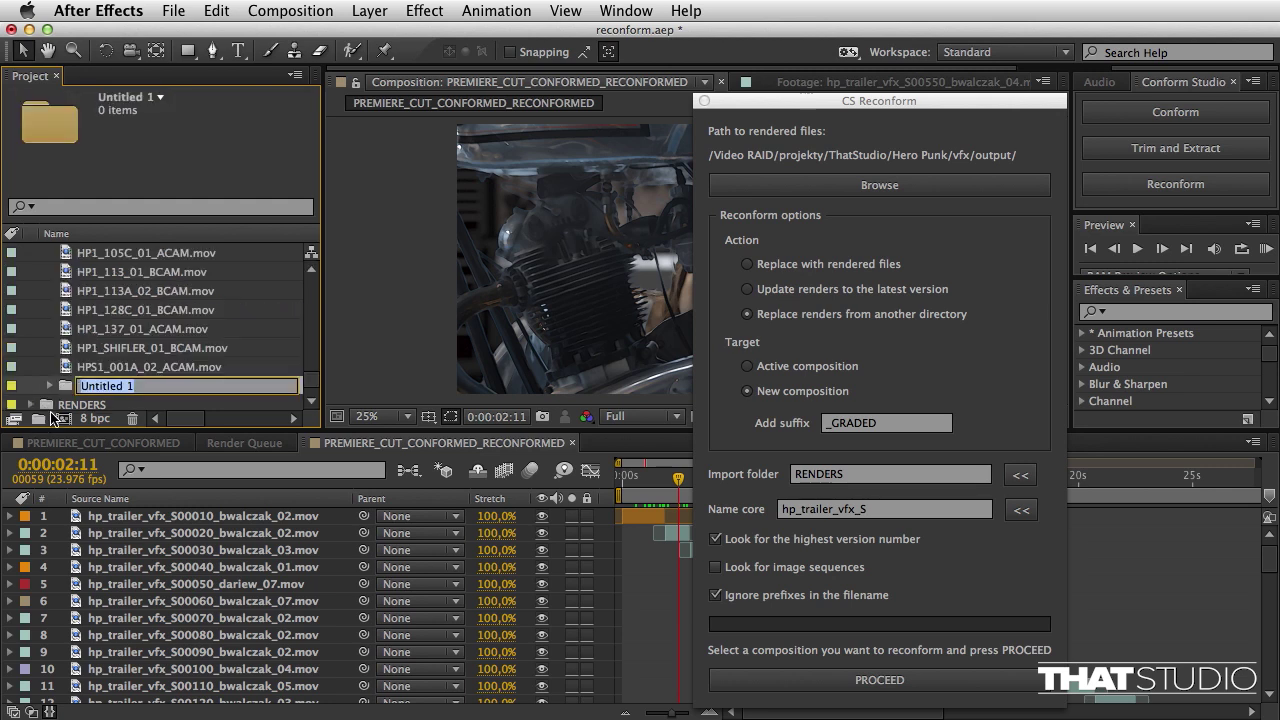
text(GRADED)
key(Return)
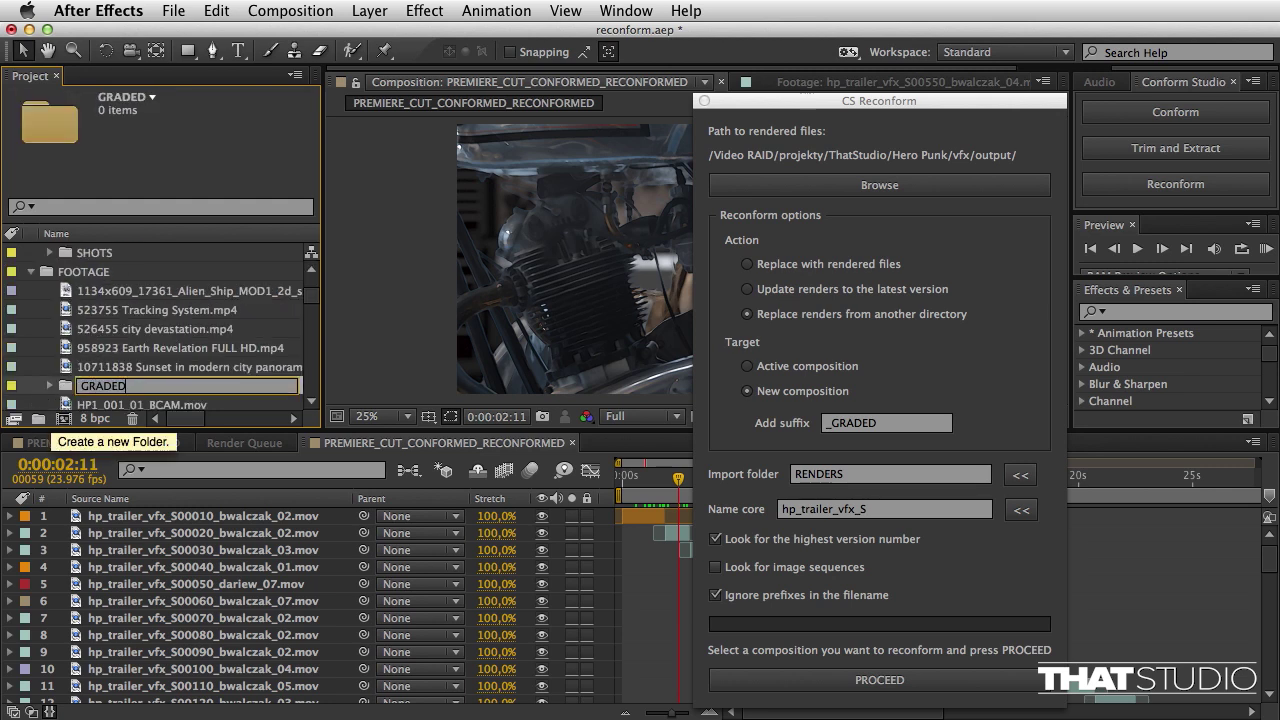
Step: Set GRADED as the reconform import folder and start the reconform job
click(1021, 478)
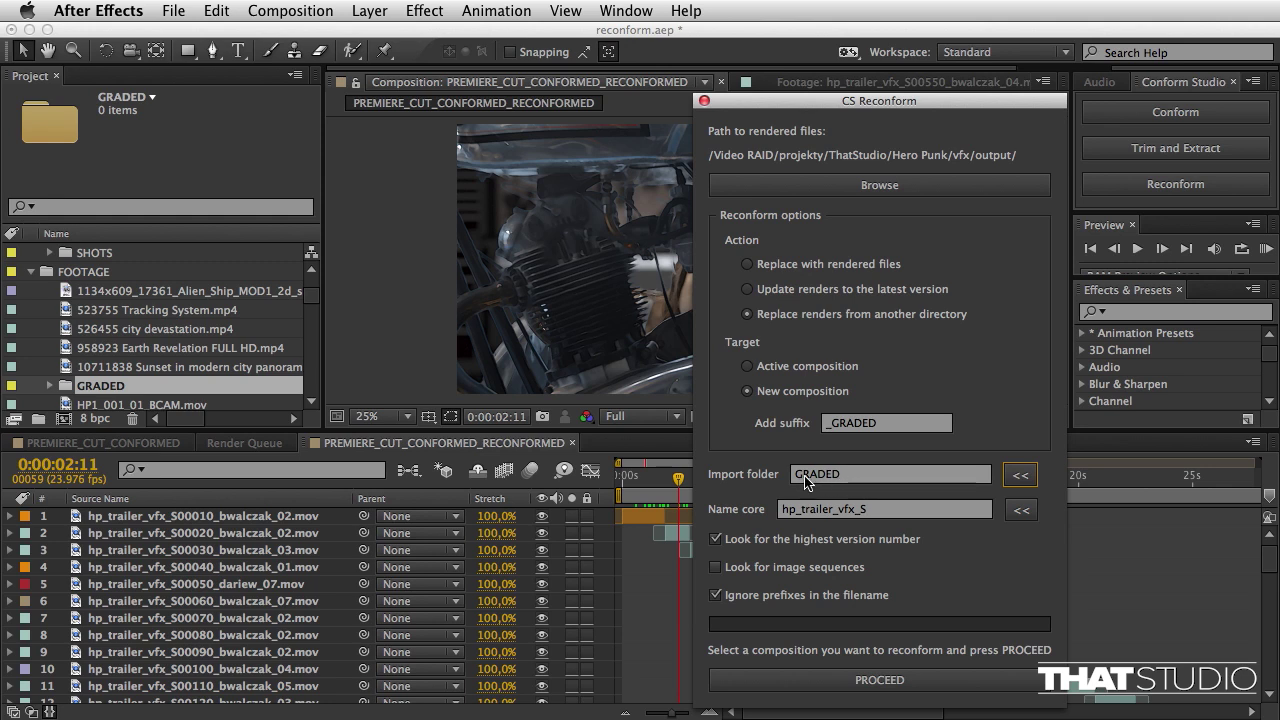
drag(312, 295, 312, 327)
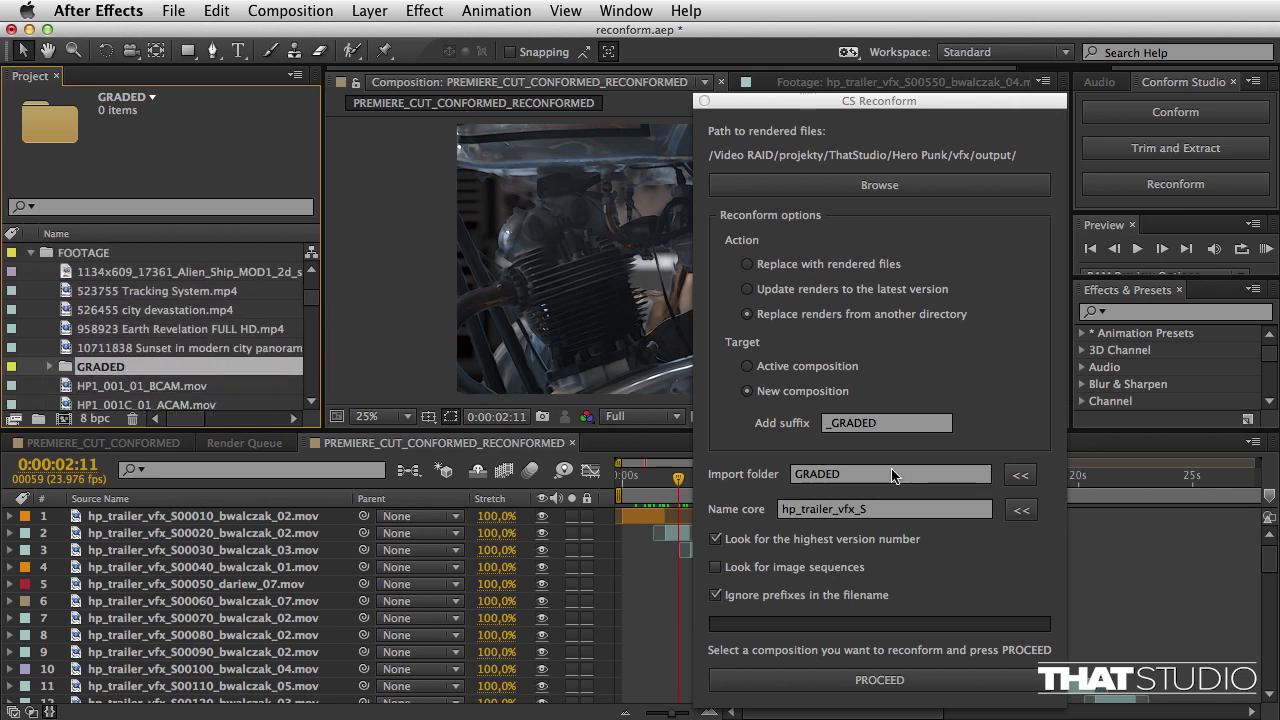
key(Return)
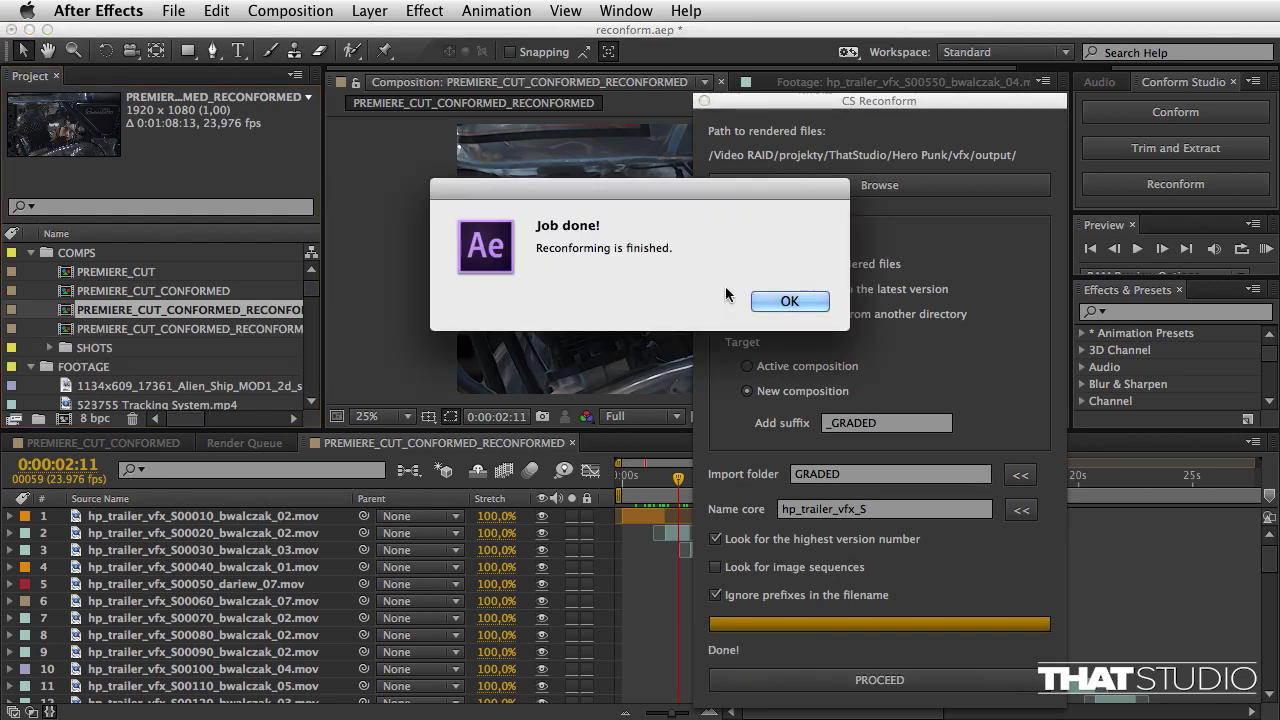
Step: Dismiss the Job done message and preview a frame of the new _GRADED composition
click(764, 298)
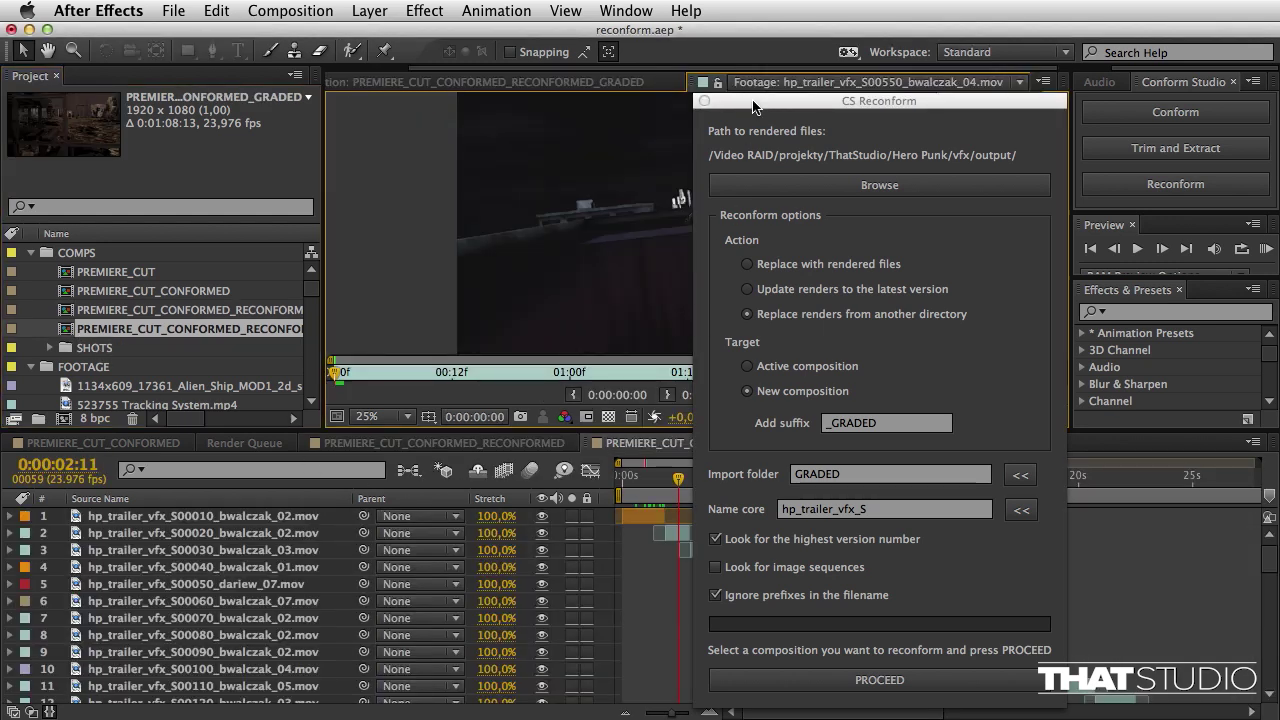
drag(753, 107, 894, 111)
mouse_move(675, 481)
mouse_down()
mouse_move(815, 475)
mouse_move(677, 480)
mouse_up()
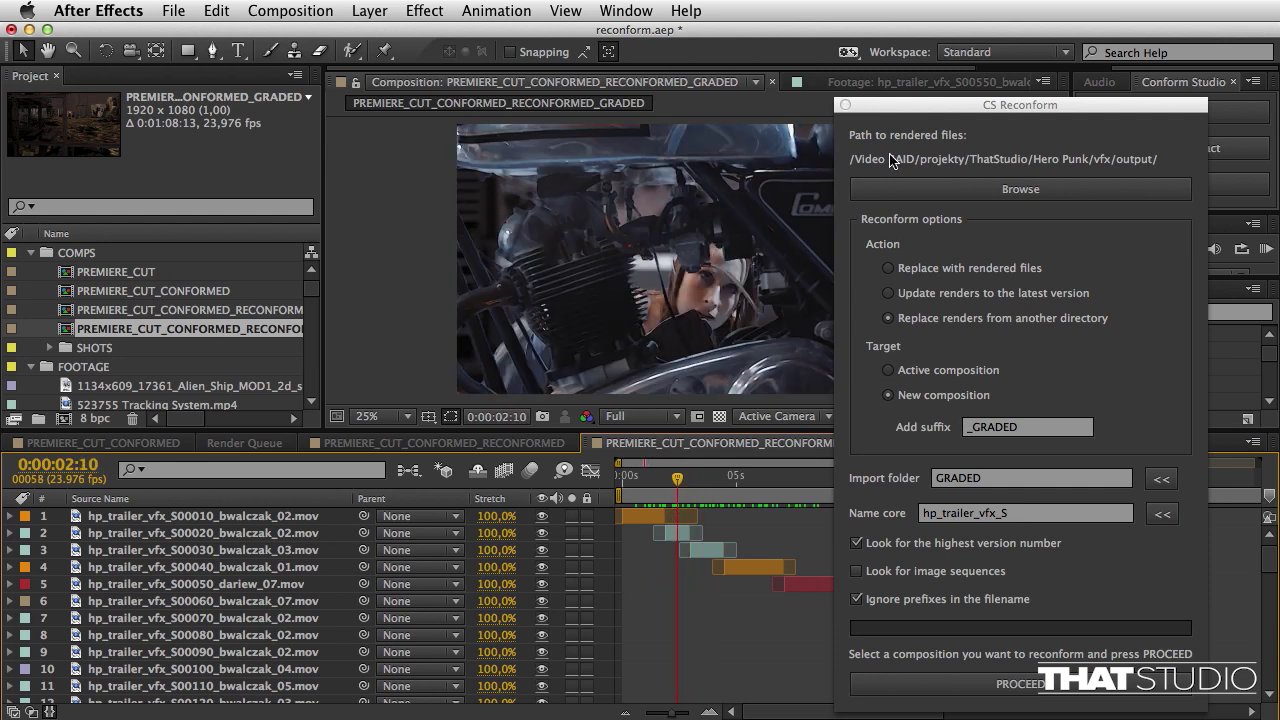
Step: Close the CS Reconform panel and select all layers of PREMIERE_CUT_CONFORMED_RECONFORMED_GRADED
drag(921, 108, 765, 86)
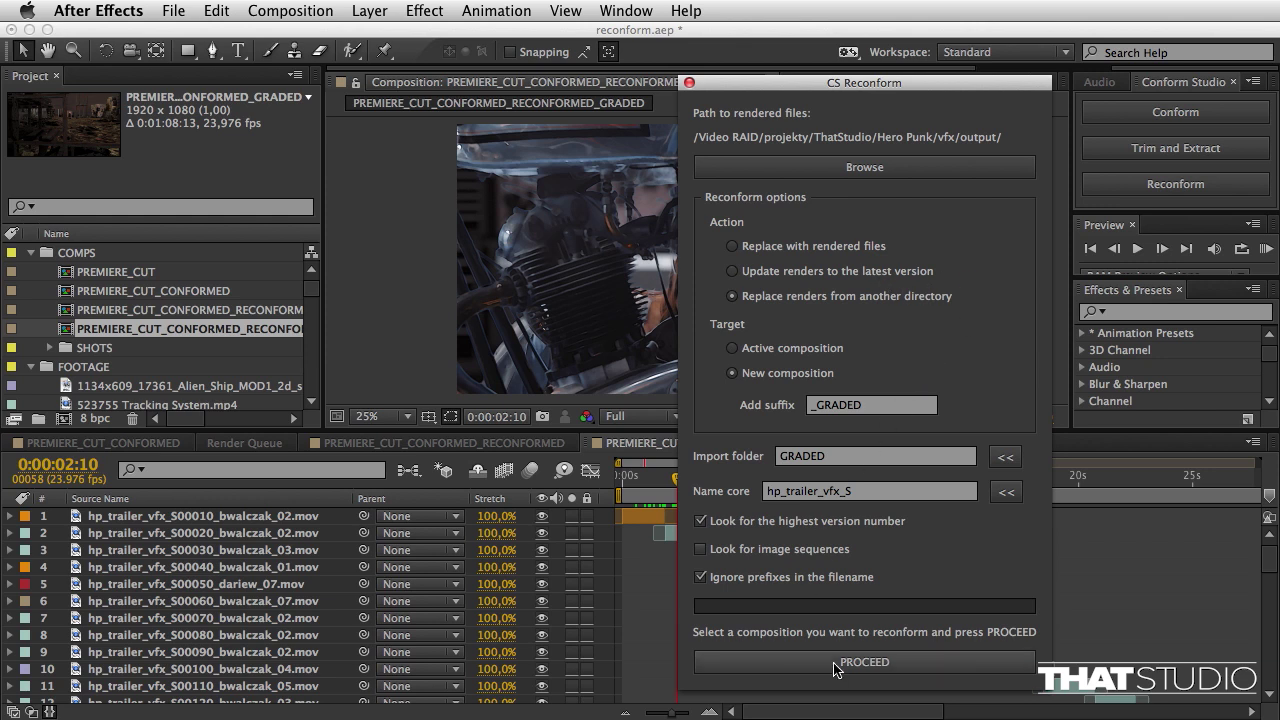
click(688, 87)
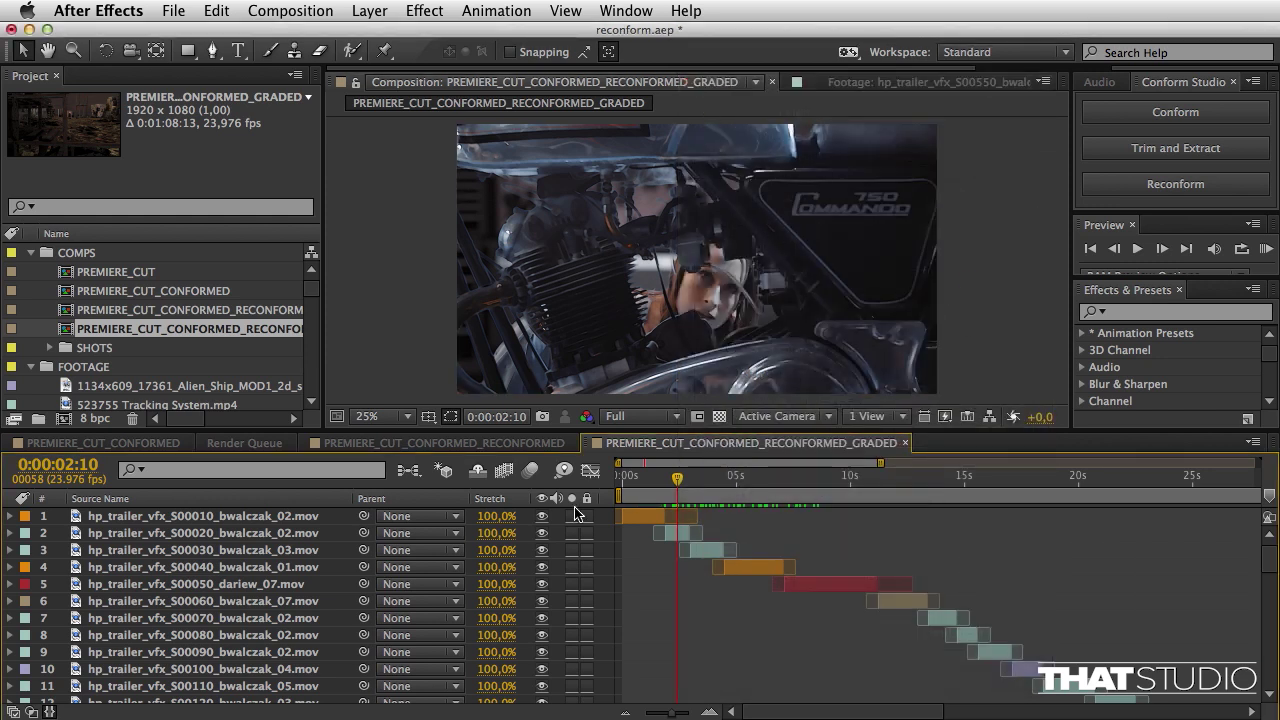
key(super+a)
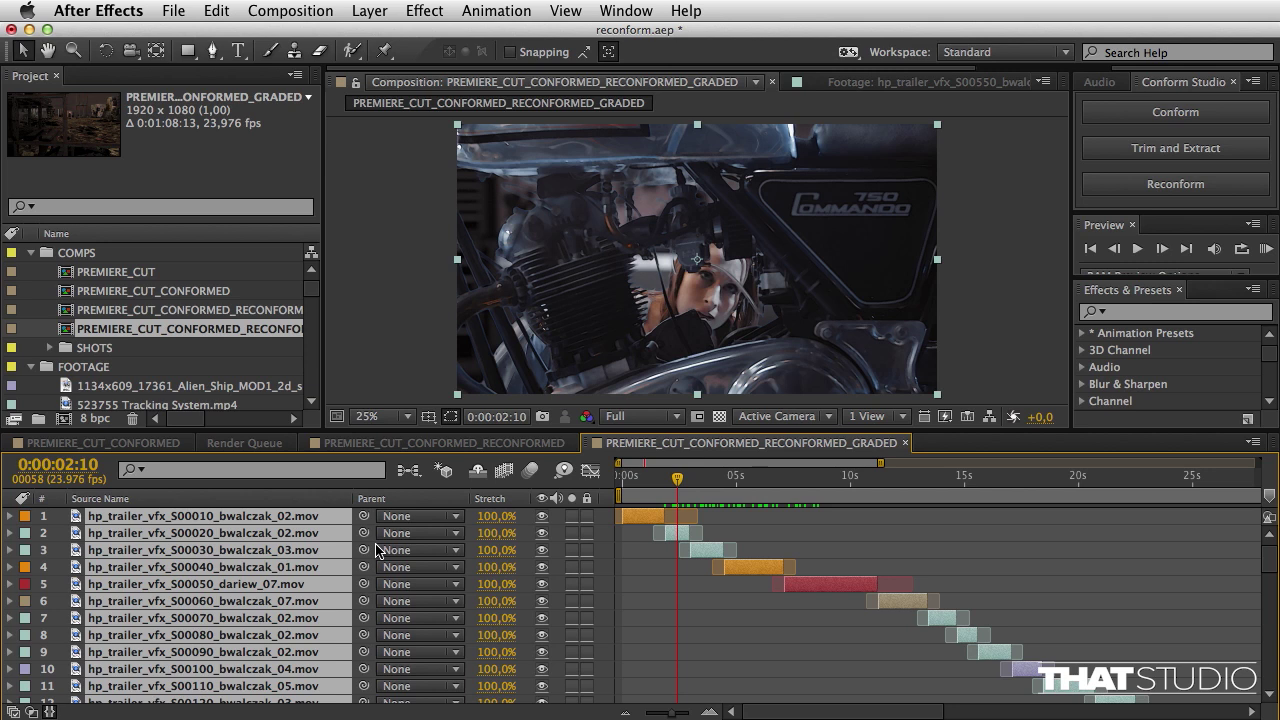
Step: In Premiere Pro's HP EDIT timeline, zoom in and scrub to about six seconds to check the pasted shot clips
key(super+Tab)
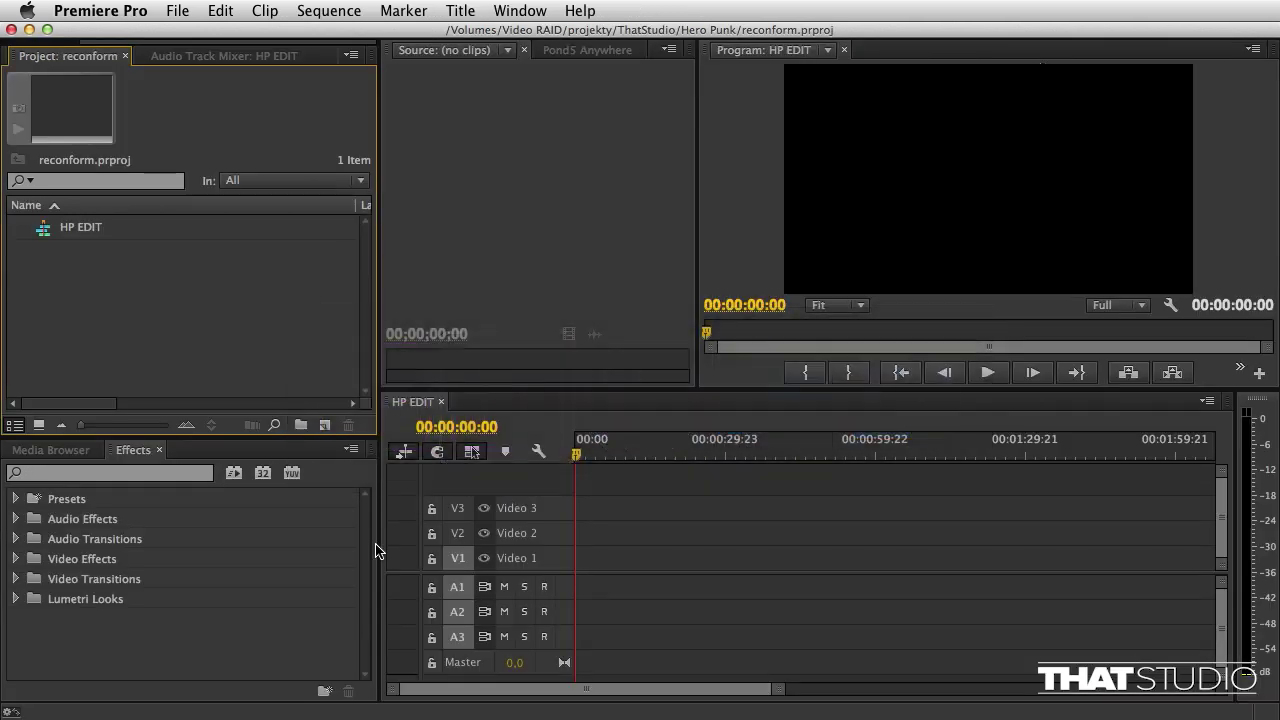
click(416, 404)
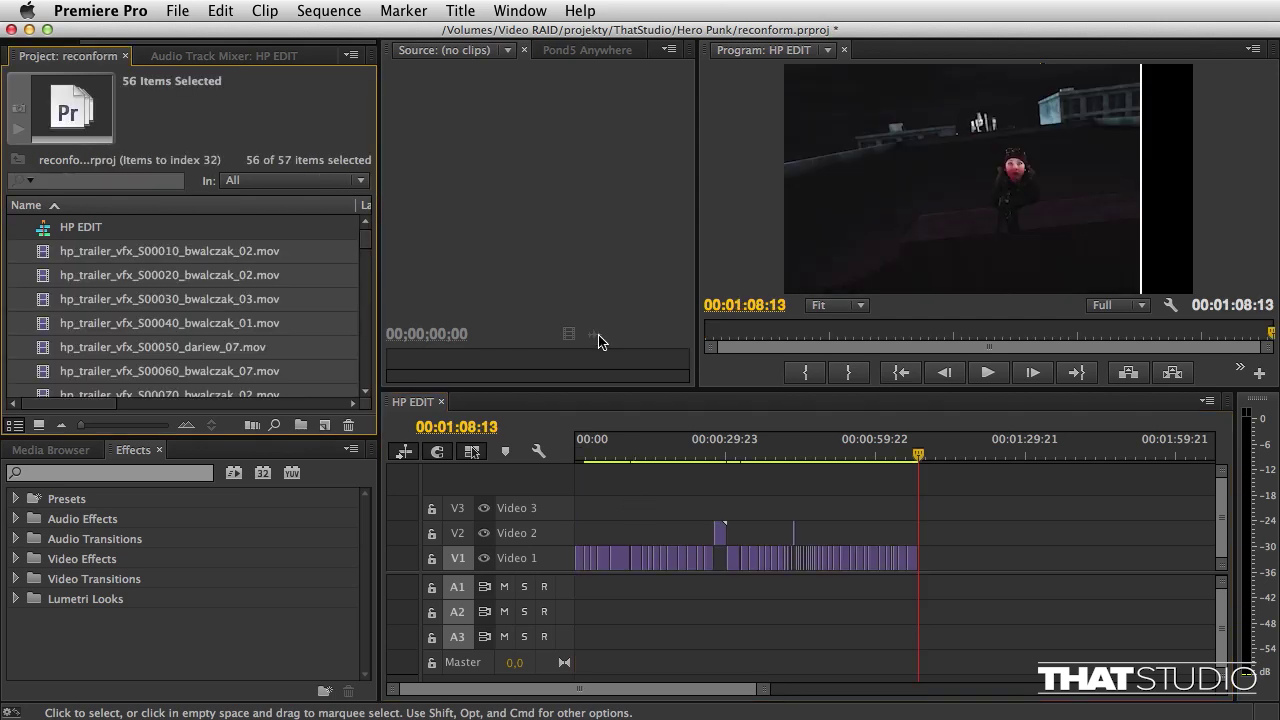
click(583, 454)
key(=)
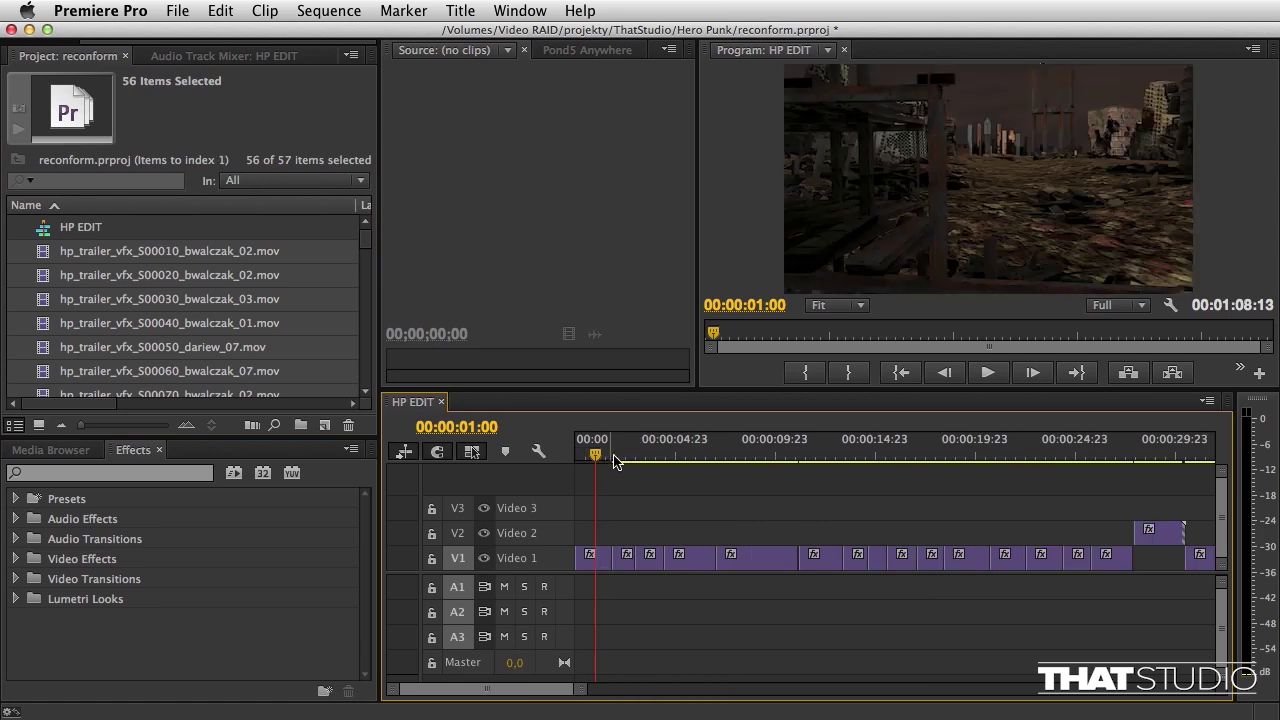
drag(612, 445, 808, 445)
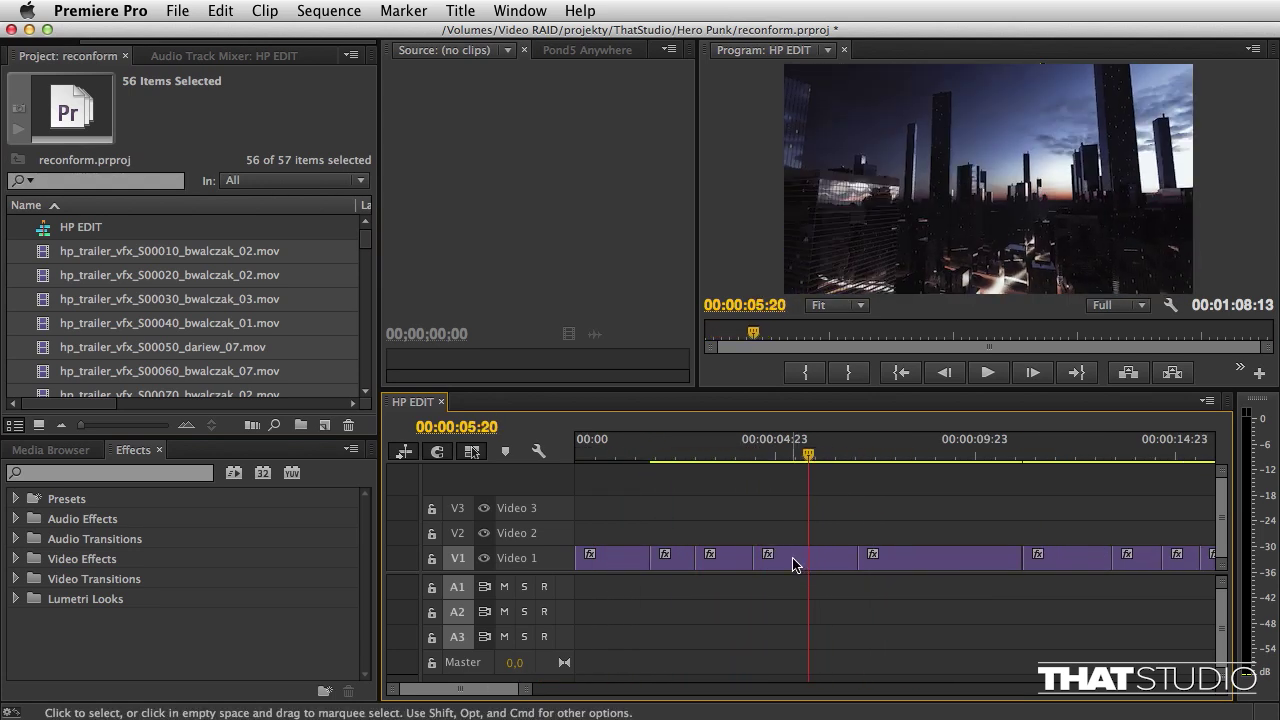
Step: Roll a Video 1 edit point six frames later and slide the short clip two frames later
click(800, 558)
key(n)
drag(852, 561, 925, 561)
key(u)
drag(722, 557, 724, 558)
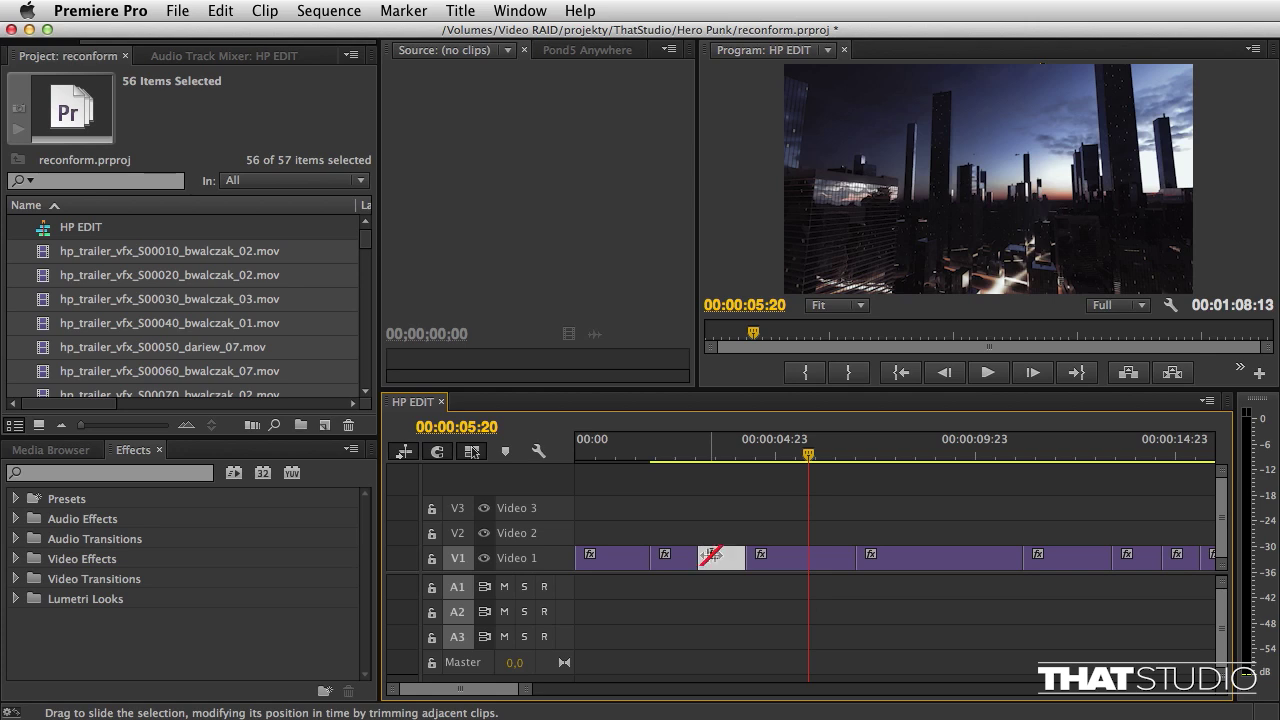
Step: Zoom out to the whole HP EDIT sequence and scrub to about twelve seconds to review the edits
click(716, 450)
key(Left)
key(Left)
key(Left)
key(backslash)
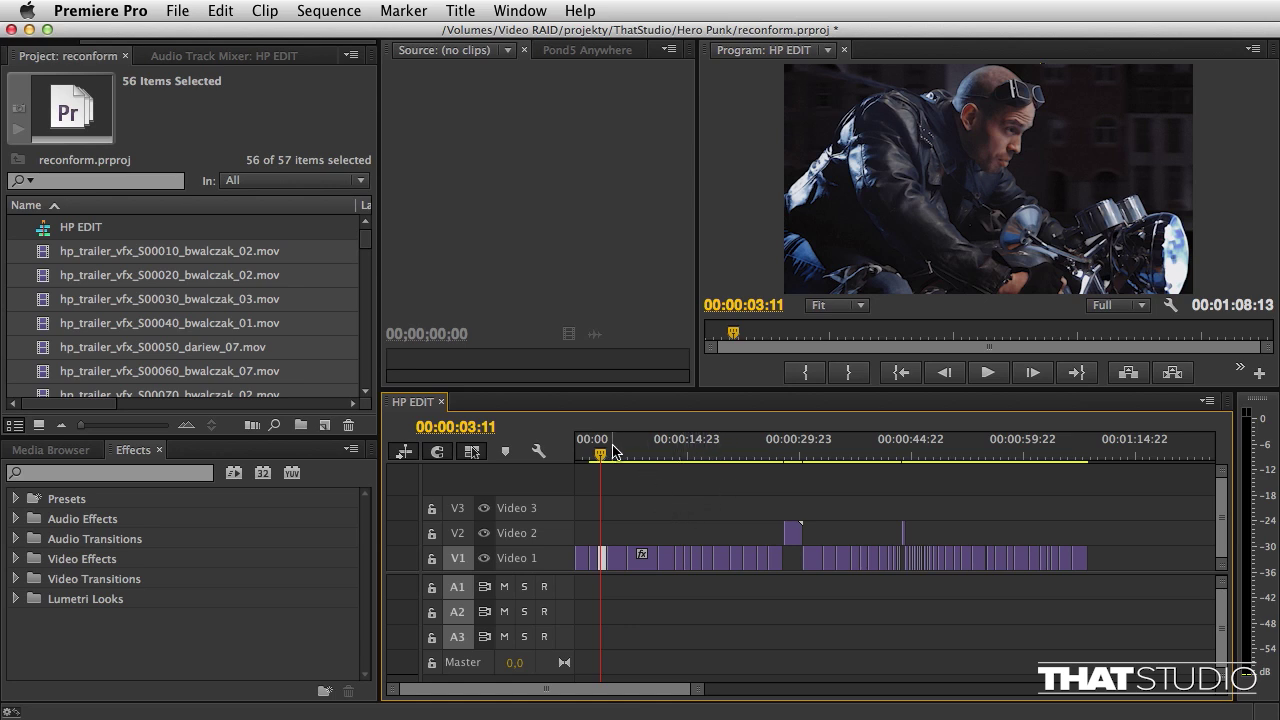
mouse_move(601, 455)
mouse_down()
mouse_move(677, 452)
mouse_move(621, 452)
mouse_up()
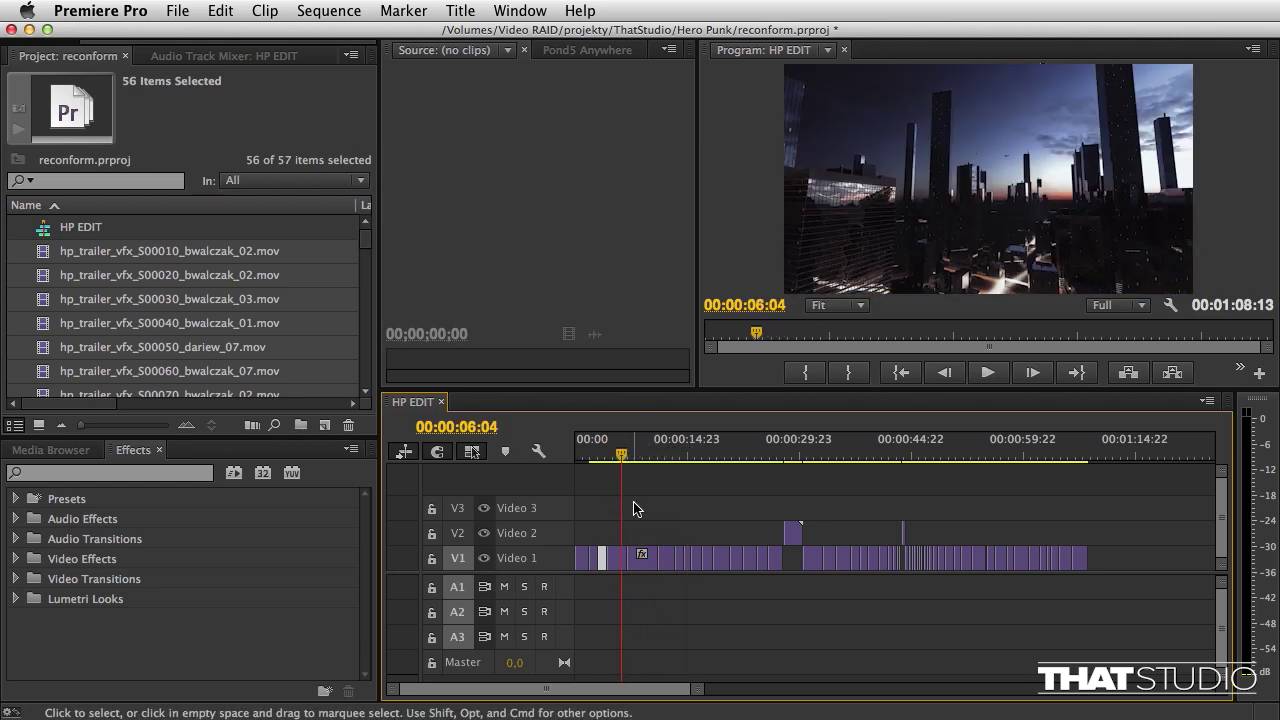